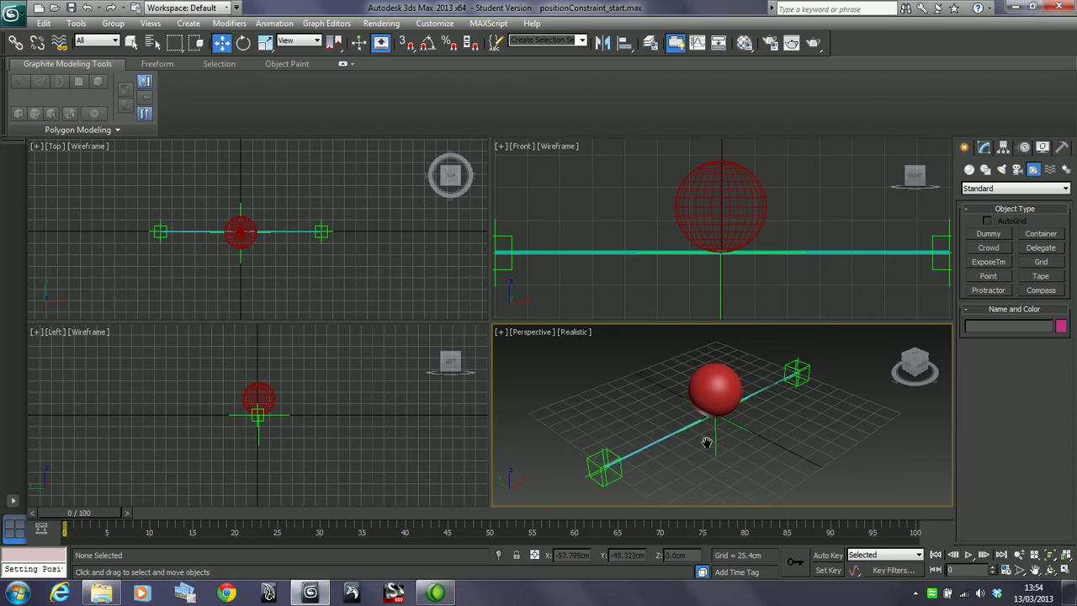
# Look up the Position Constraint among the animation constraints without applying it
pyautogui.click(276, 23)
pyautogui.moveTo(311, 98)
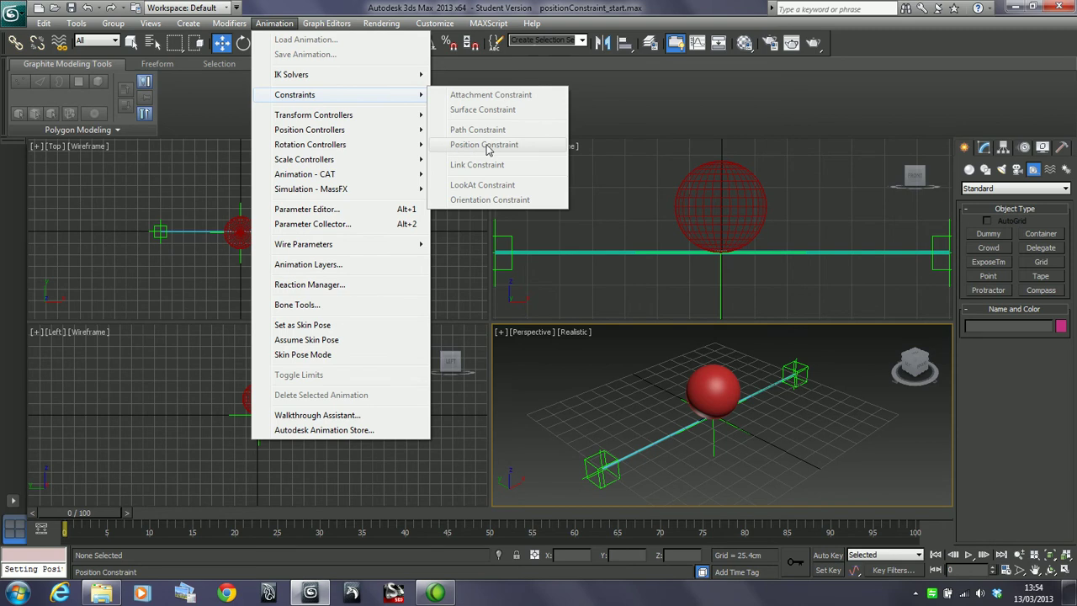
pyautogui.click(410, 8)
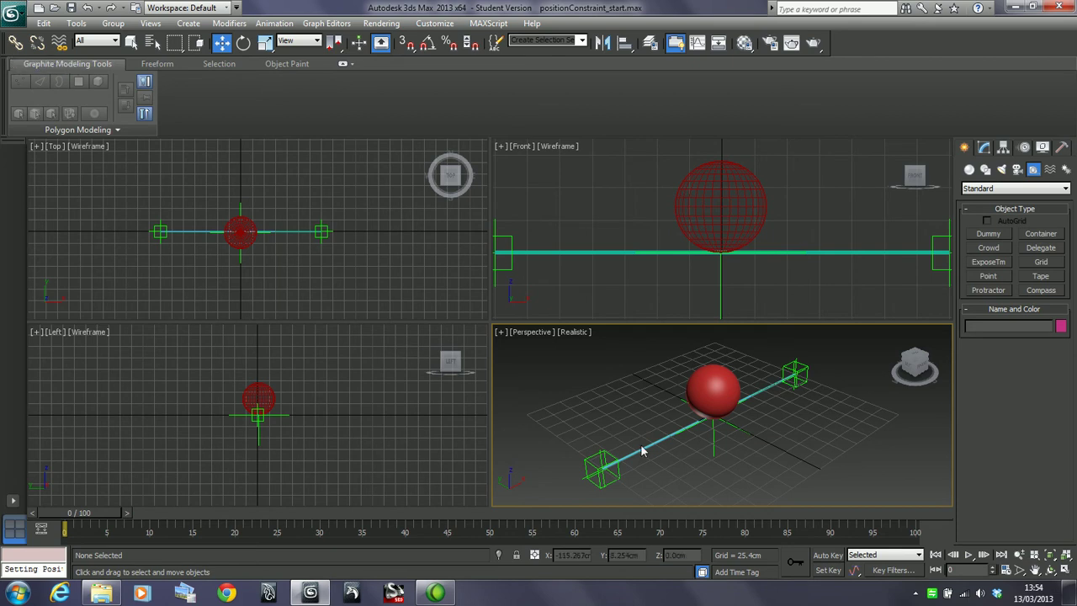
# Create a dummy helper on the ground grid beside the line in the Perspective view
pyautogui.moveTo(651, 426); pyautogui.dragTo(685, 426, button='middle')
pyautogui.scroll(-2, 673, 428)
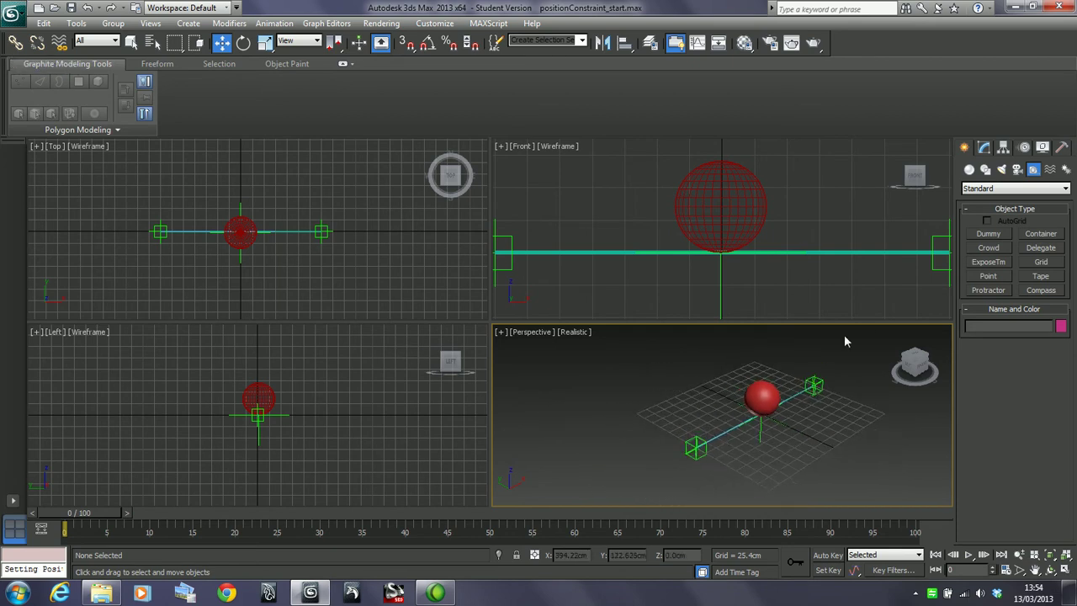
pyautogui.click(989, 233)
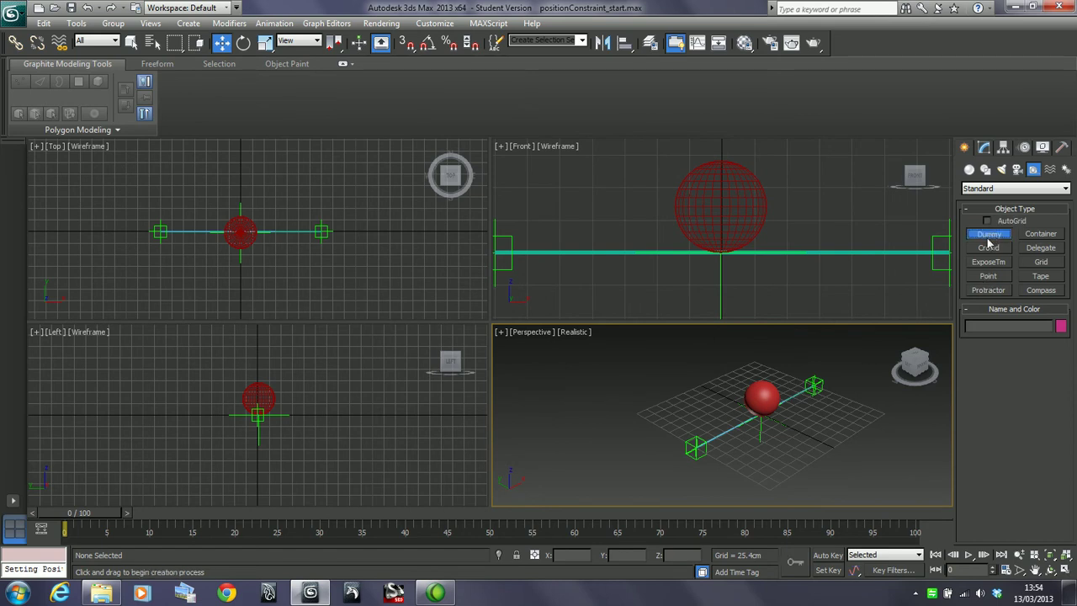
pyautogui.moveTo(664, 385); pyautogui.dragTo(680, 399)
pyautogui.rightClick(689, 405)
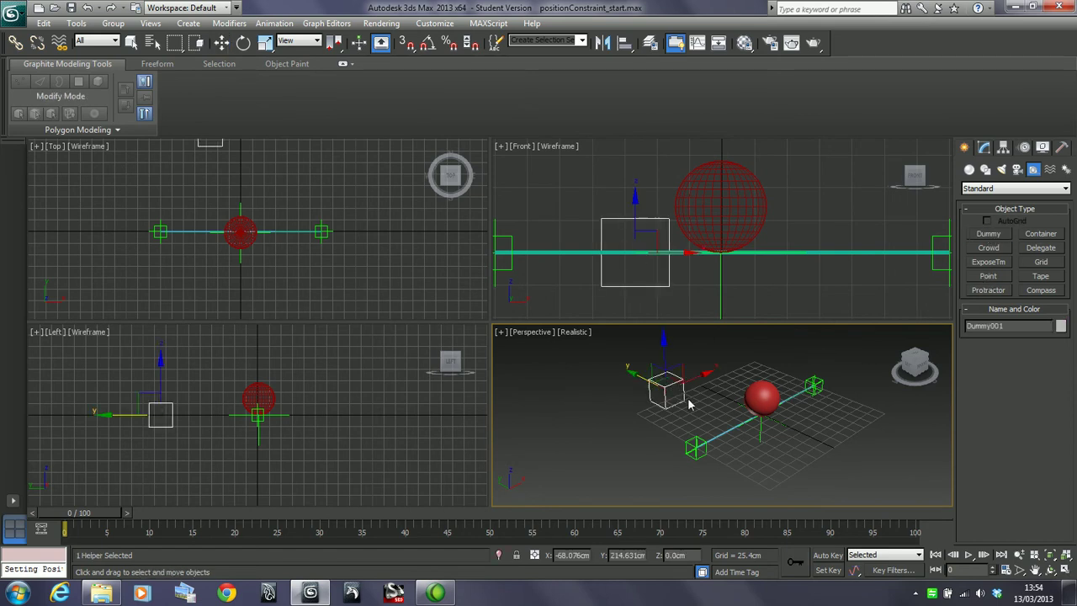
# Create a sphere next to the new dummy and reduce its radius to about 46 cm
pyautogui.click(969, 169)
pyautogui.click(988, 247)
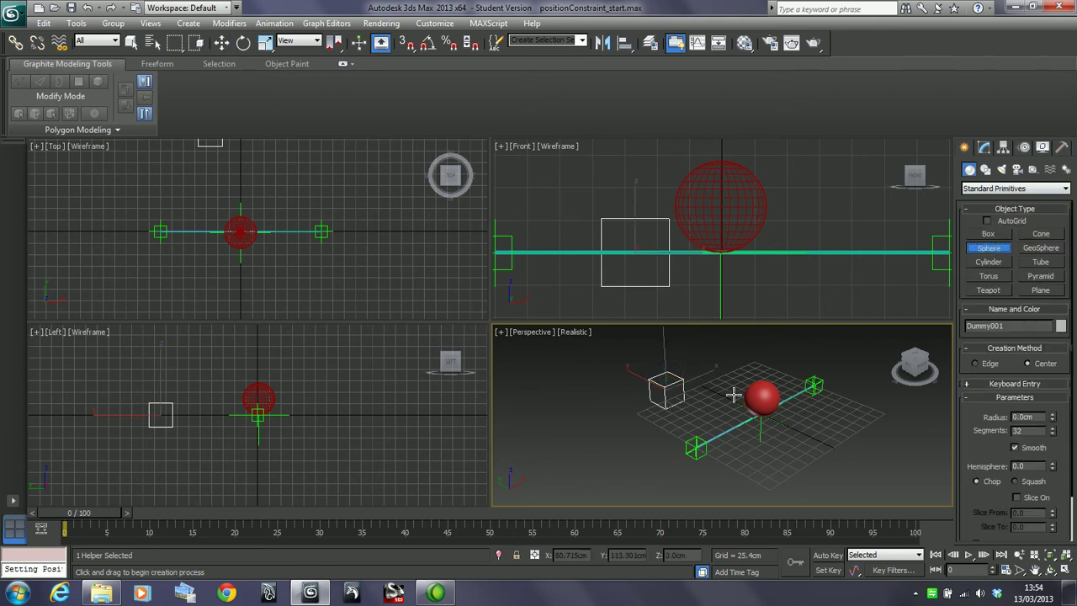
pyautogui.moveTo(728, 365); pyautogui.dragTo(739, 378)
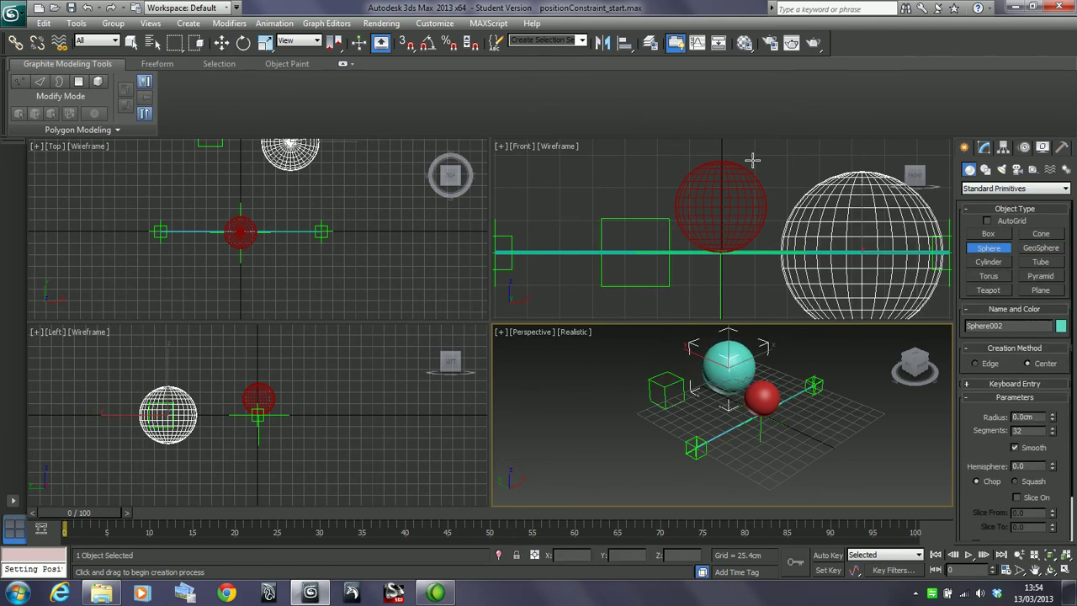
pyautogui.click(985, 148)
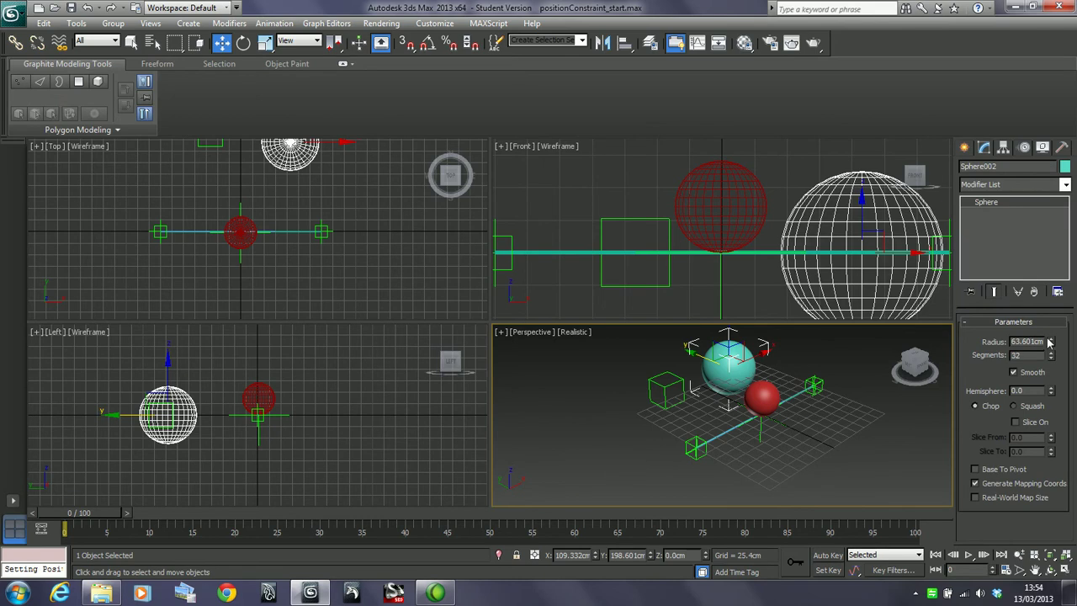
pyautogui.moveTo(1049, 341); pyautogui.dragTo(1049, 357)
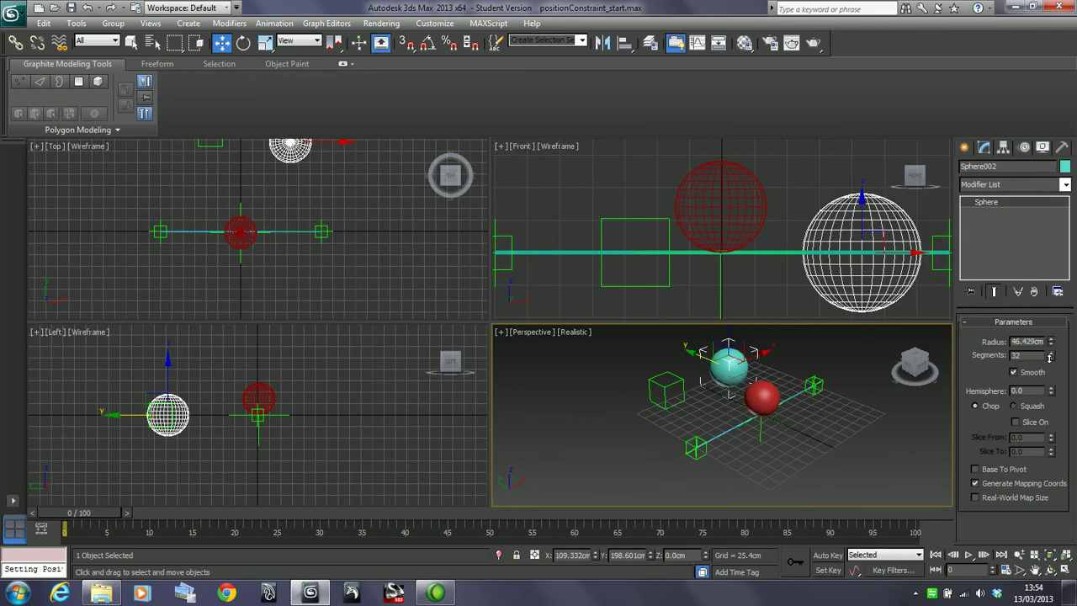
# Align the turquoise sphere to the dummy on X, Y and Z, matching pivot point to pivot point
pyautogui.click(624, 42)
pyautogui.click(660, 397)
pyautogui.click(389, 233)
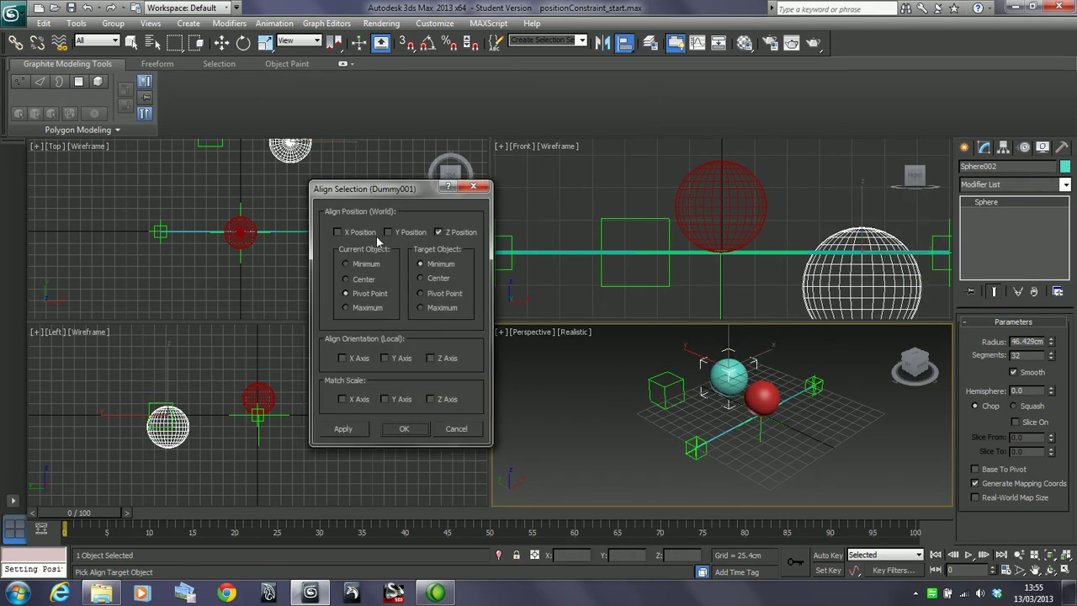
pyautogui.click(339, 233)
pyautogui.click(421, 279)
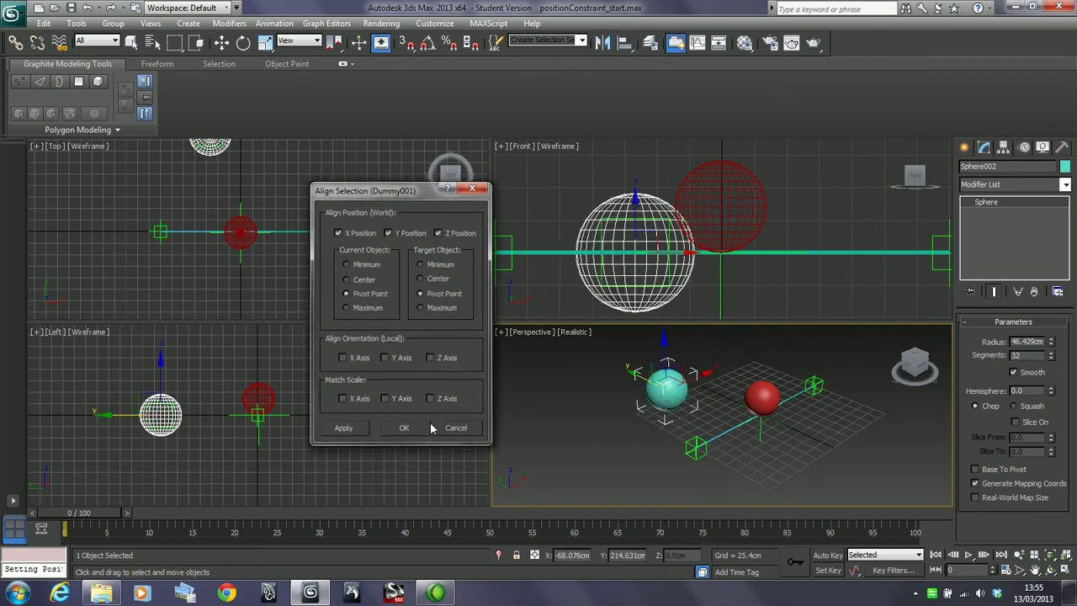
pyautogui.click(404, 429)
# Scale the dummy up uniformly to about 159% so it encloses the turquoise sphere
pyautogui.click(664, 287)
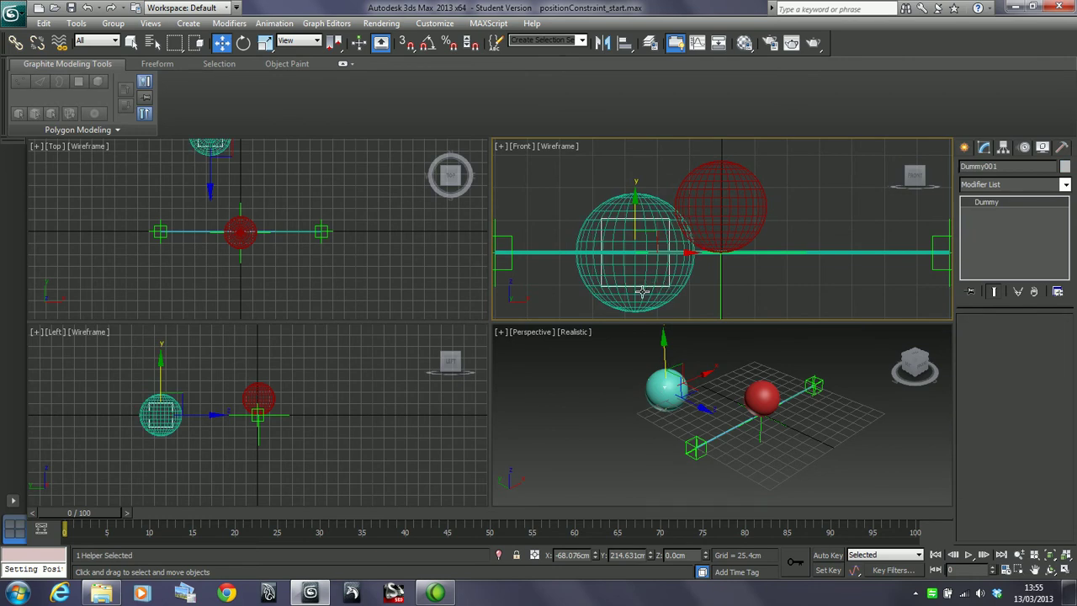
pyautogui.press('r')
pyautogui.moveTo(642, 249); pyautogui.dragTo(660, 233)
pyautogui.rightClick(697, 368)
pyautogui.rightClick(699, 385)
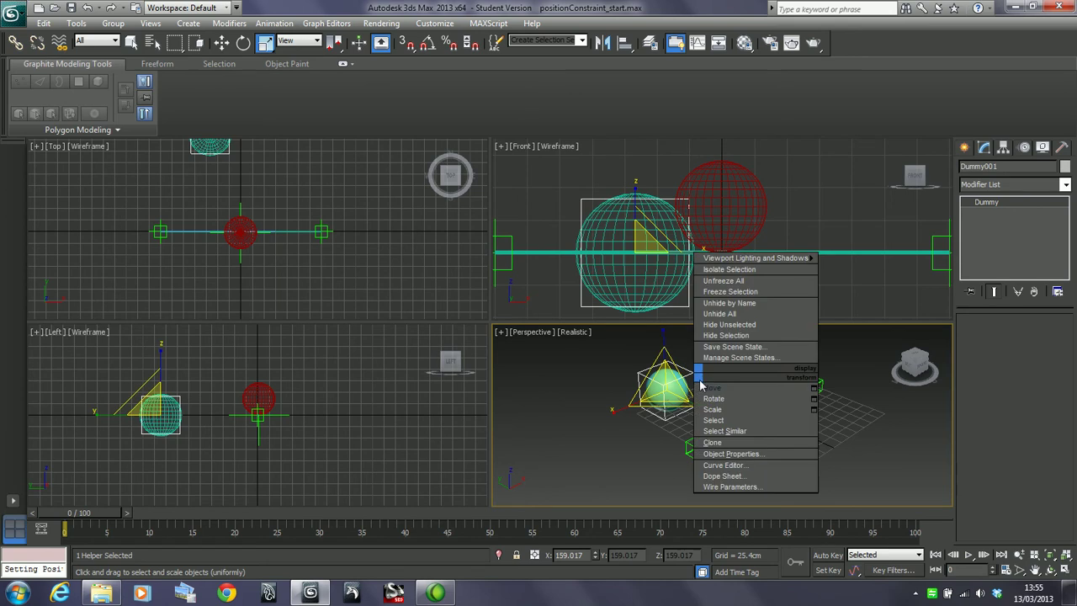
pyautogui.click(711, 387)
# Link the turquoise sphere to the surrounding dummy as its parent and select the dummy for moving
pyautogui.click(672, 394)
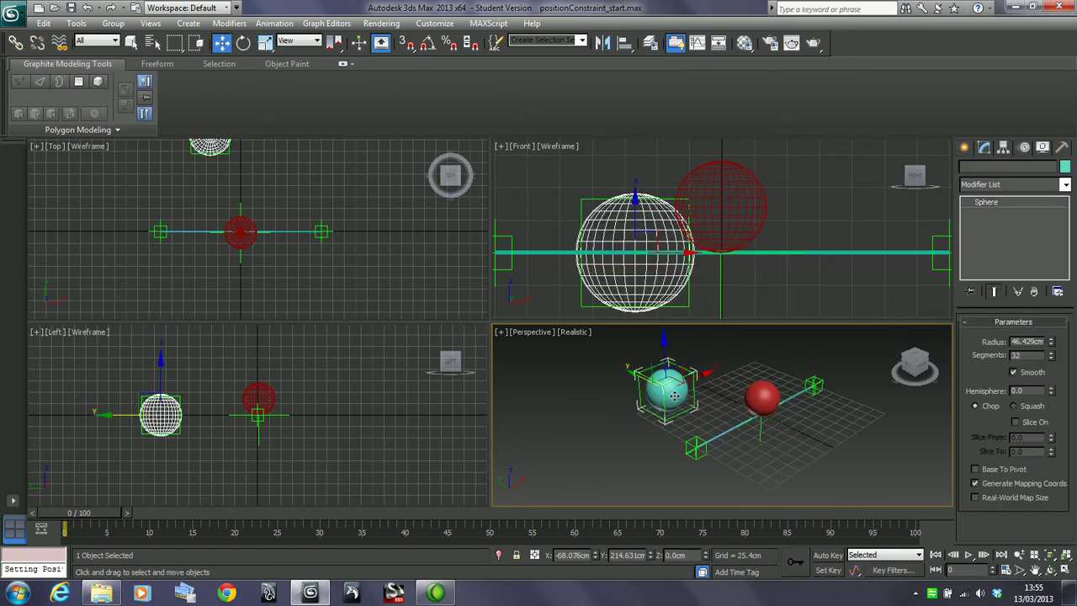
pyautogui.click(711, 388)
pyautogui.click(671, 389)
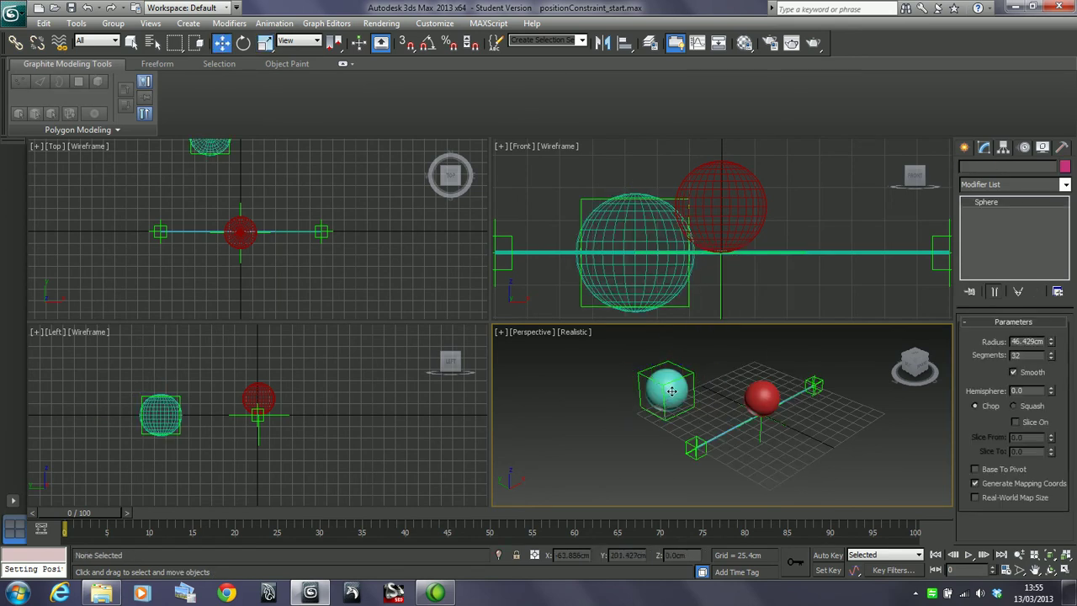
pyautogui.click(688, 300)
pyautogui.click(676, 288)
pyautogui.click(16, 42)
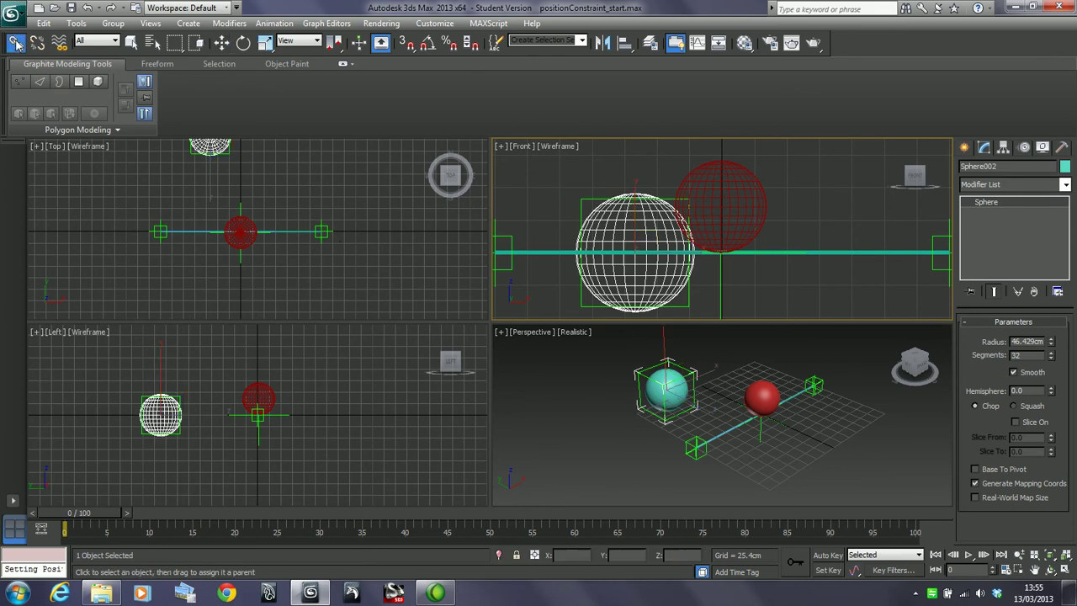
pyautogui.click(584, 305)
pyautogui.rightClick(580, 303)
pyautogui.click(599, 317)
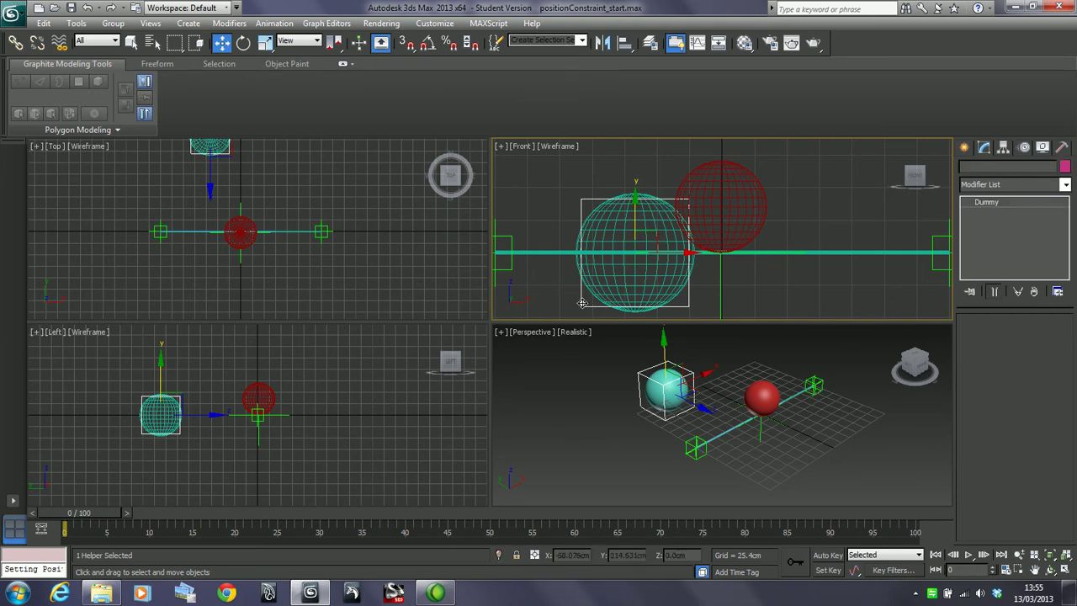
# Test the link by moving, rotating and scaling the dummy in the Front view, cancelling each transform
pyautogui.moveTo(655, 237)
pyautogui.mouseDown()
pyautogui.moveTo(623, 217)
pyautogui.moveTo(635, 252)
pyautogui.moveTo(678, 223)
pyautogui.moveTo(639, 239)
pyautogui.mouseUp()
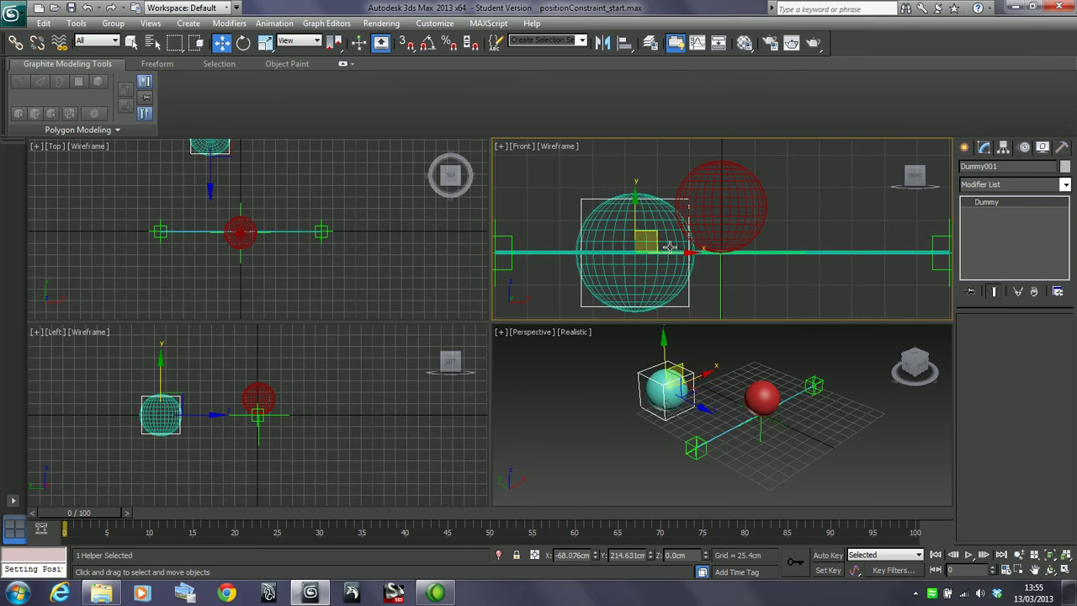
pyautogui.press('e')
pyautogui.moveTo(658, 254); pyautogui.dragTo(627, 275)
pyautogui.press('r')
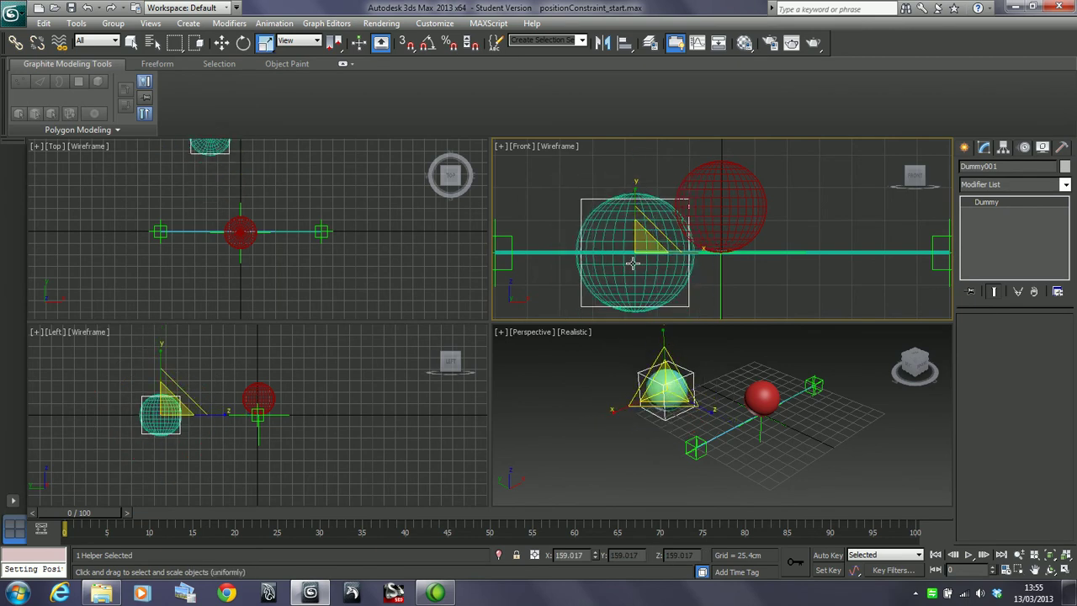
pyautogui.rightClick(684, 296)
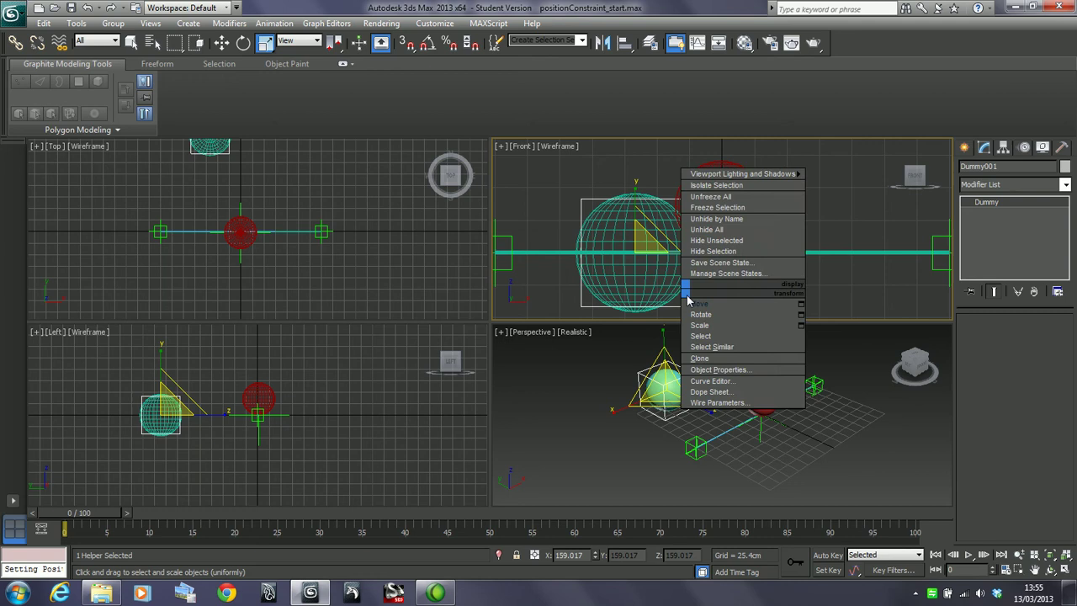
pyautogui.click(698, 303)
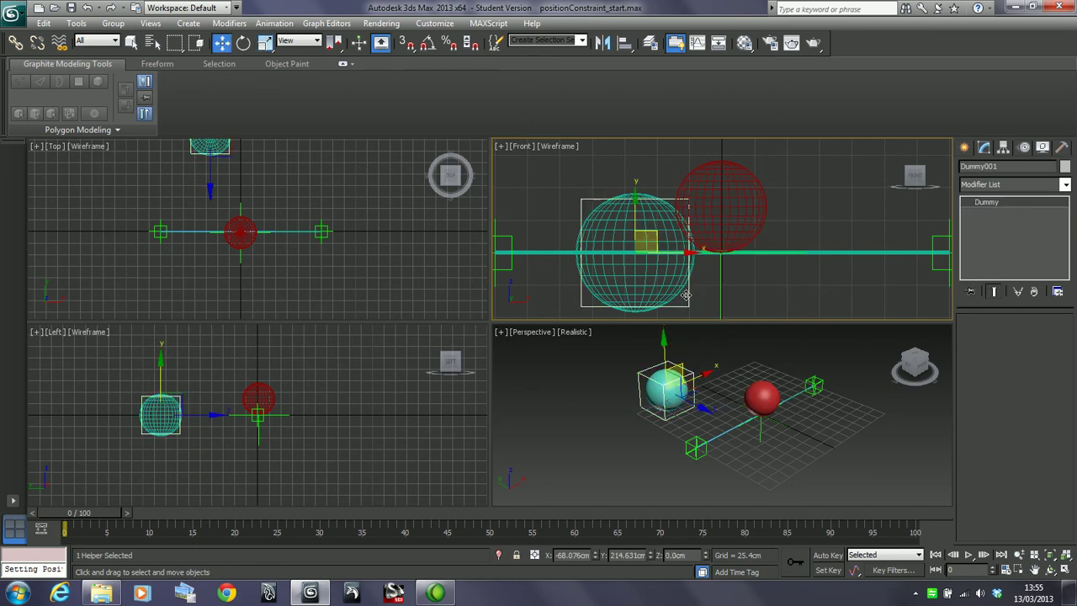
# Delete the turquoise sphere and its dummy from the scene
pyautogui.click(664, 287)
pyautogui.click(650, 284)
pyautogui.press('Delete')
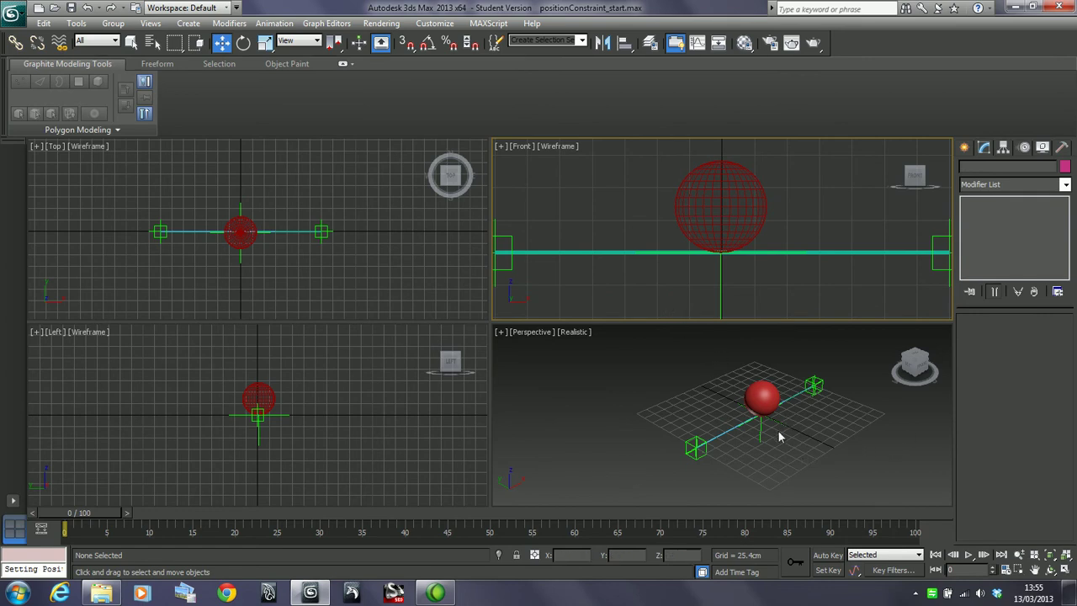
# Try moving the box-shaped point helpers at both ends of the line, cancelling each move
pyautogui.click(762, 395)
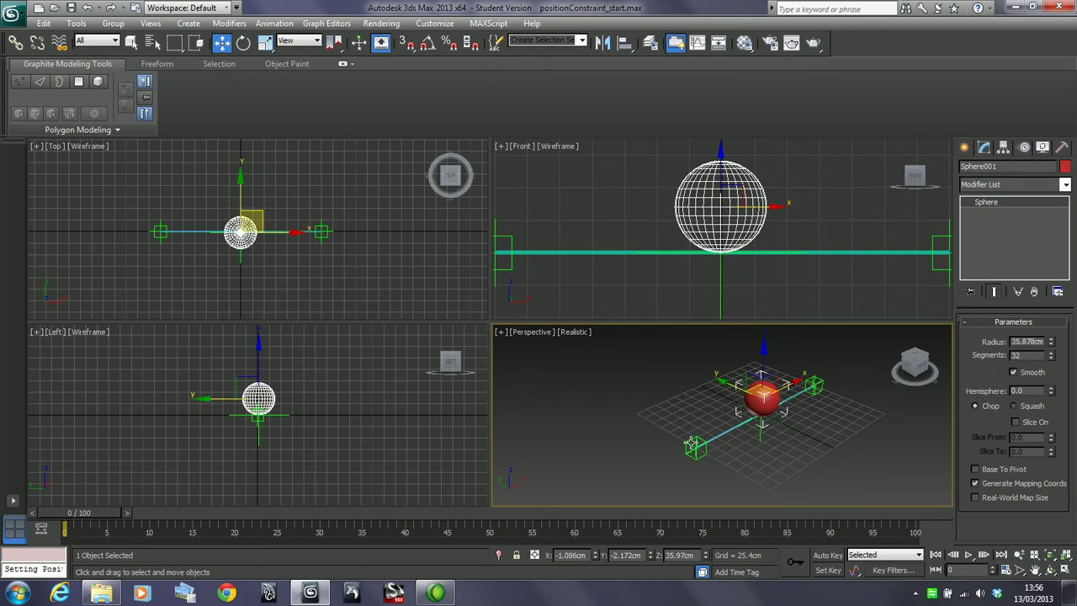
pyautogui.click(786, 446)
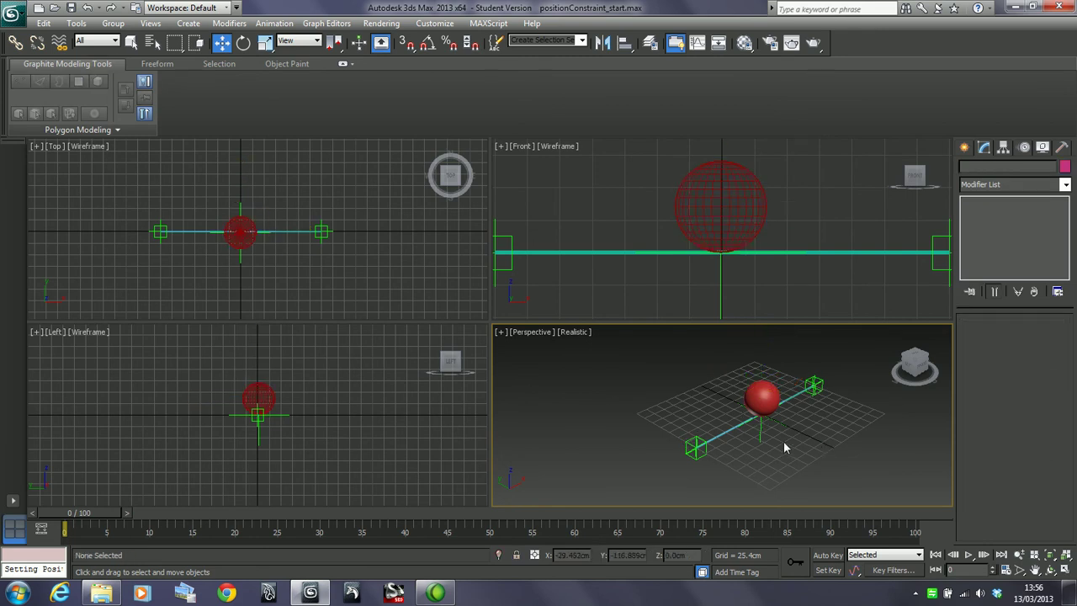
pyautogui.click(697, 447)
pyautogui.moveTo(695, 418); pyautogui.dragTo(732, 414)
pyautogui.rightClick(732, 414)
pyautogui.click(811, 388)
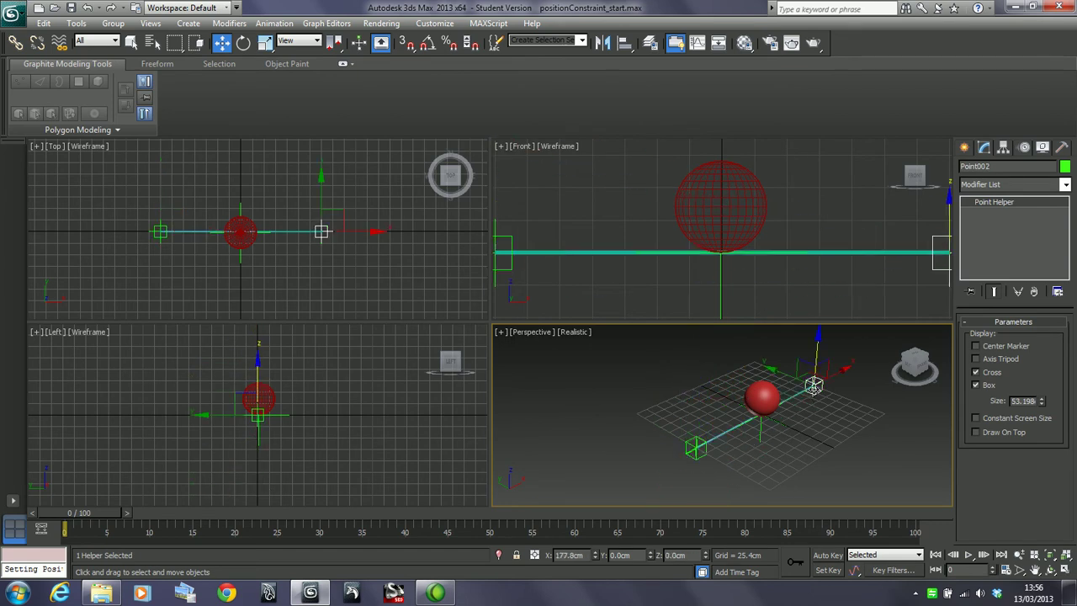
pyautogui.moveTo(814, 367); pyautogui.dragTo(811, 435)
pyautogui.rightClick(810, 435)
pyautogui.click(328, 222)
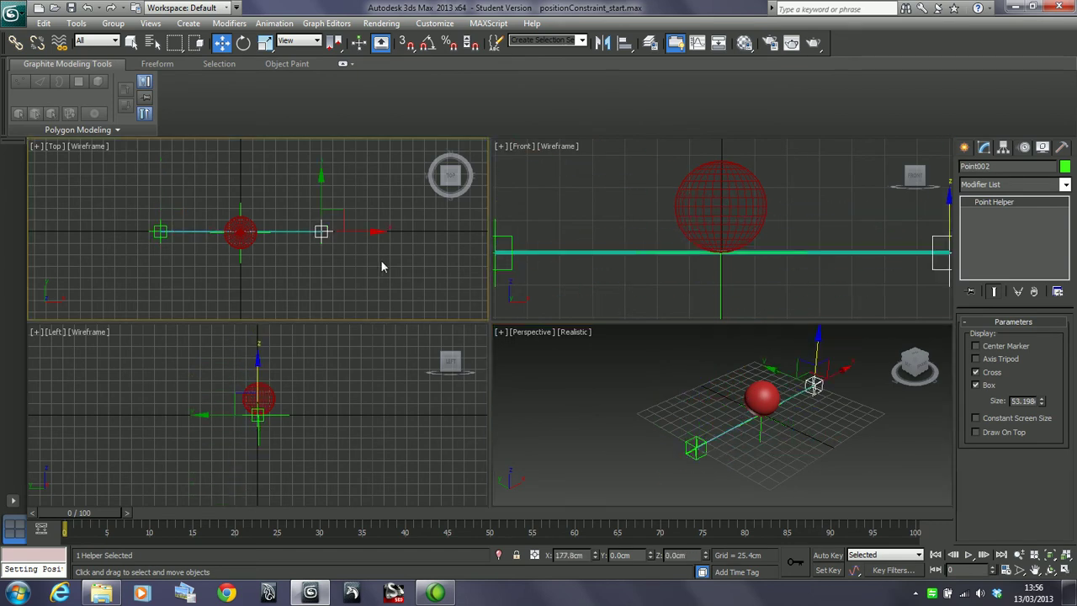
pyautogui.moveTo(337, 217)
pyautogui.mouseDown()
pyautogui.moveTo(302, 265)
pyautogui.moveTo(261, 204)
pyautogui.moveTo(334, 179)
pyautogui.moveTo(363, 264)
pyautogui.moveTo(262, 224)
pyautogui.moveTo(331, 187)
pyautogui.moveTo(321, 257)
pyautogui.moveTo(248, 230)
pyautogui.moveTo(262, 195)
pyautogui.moveTo(314, 183)
pyautogui.moveTo(304, 248)
pyautogui.moveTo(341, 220)
pyautogui.mouseUp()
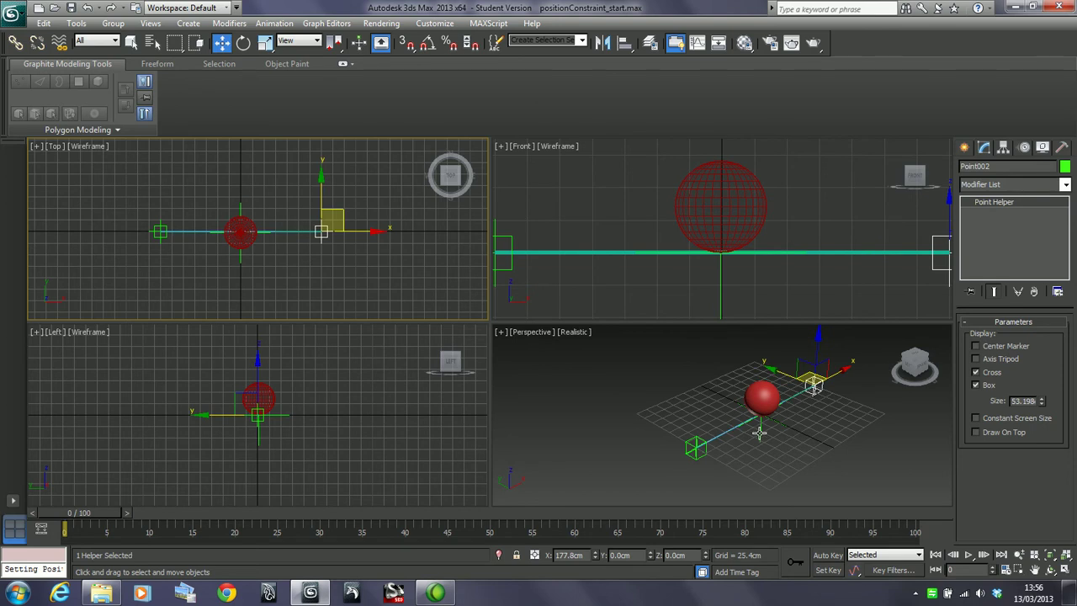
# Examine the red sphere and the cross-shaped point helper beneath it, selecting each in turn and test-moving the helper vertically
pyautogui.moveTo(759, 432); pyautogui.dragTo(728, 436, button='middle')
pyautogui.scroll(3, 728, 436)
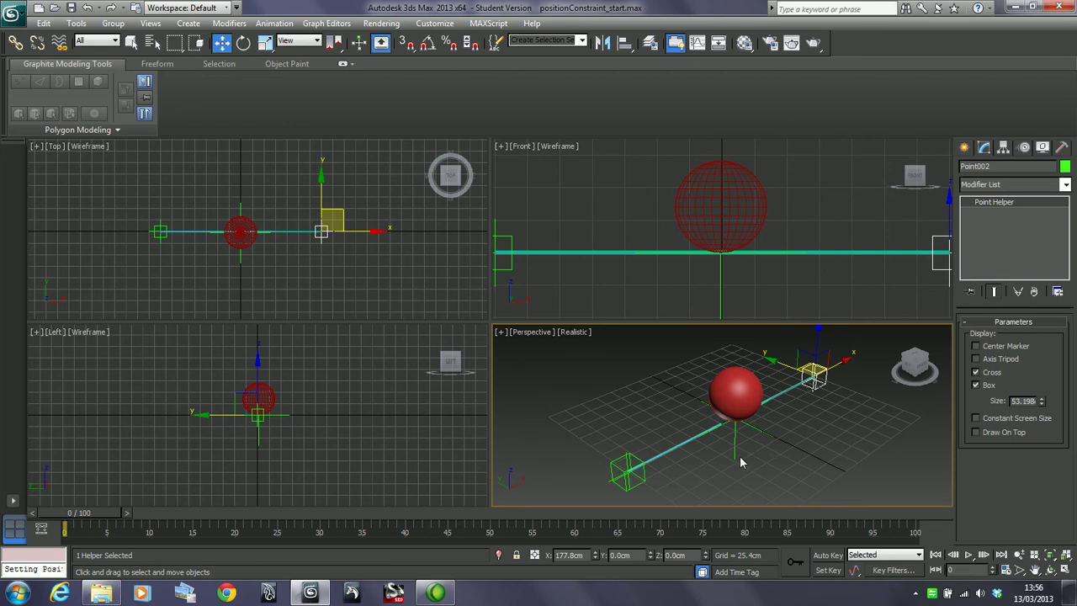
pyautogui.keyDown('alt'); pyautogui.moveTo(753, 463); pyautogui.dragTo(752, 440, button='middle'); pyautogui.keyUp('alt')
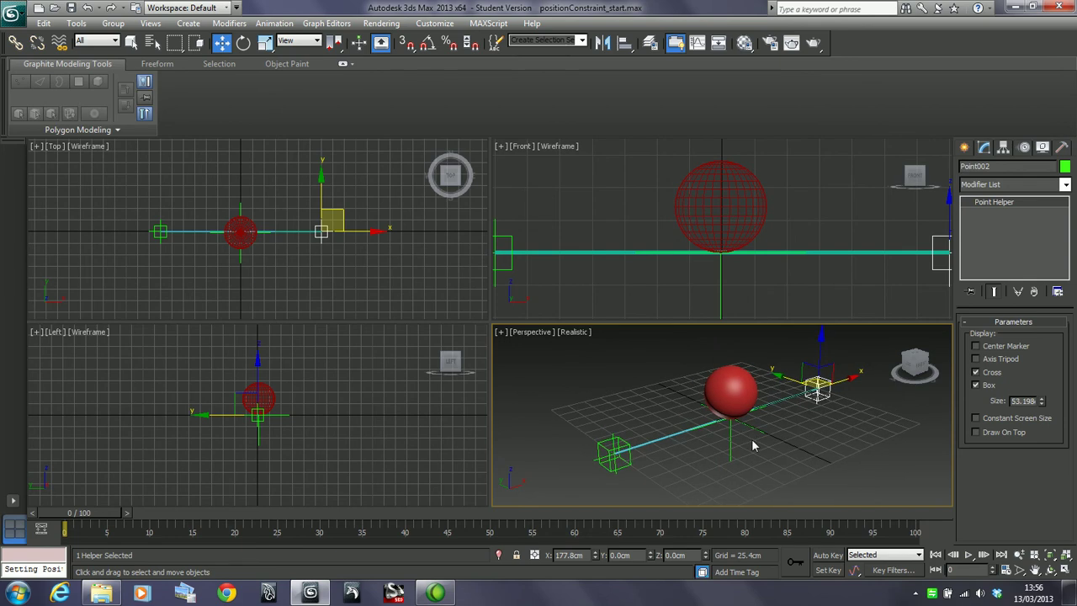
pyautogui.click(727, 439)
pyautogui.click(740, 392)
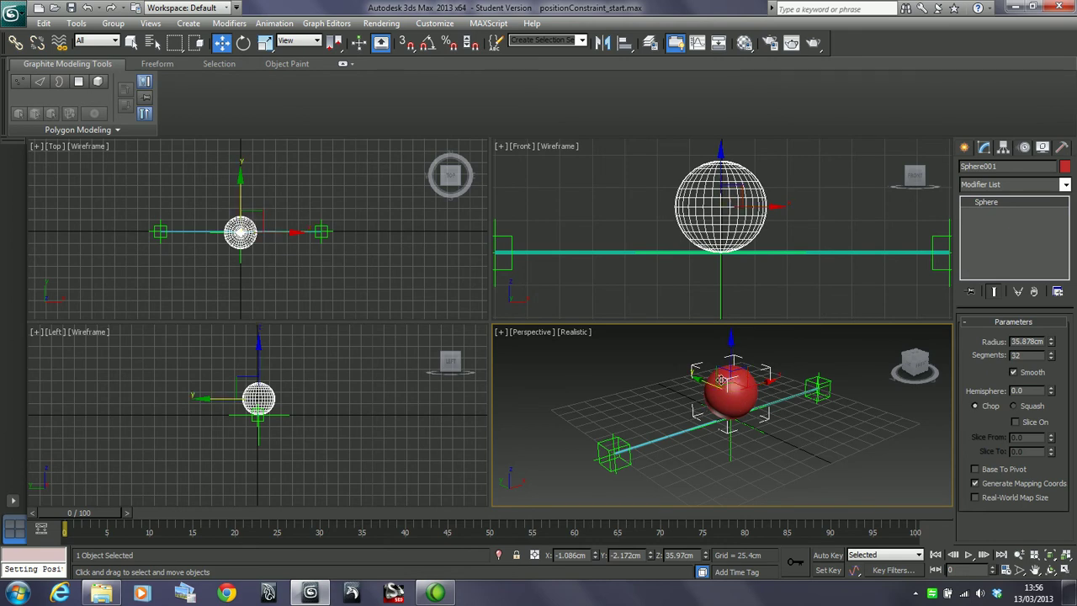
pyautogui.click(728, 442)
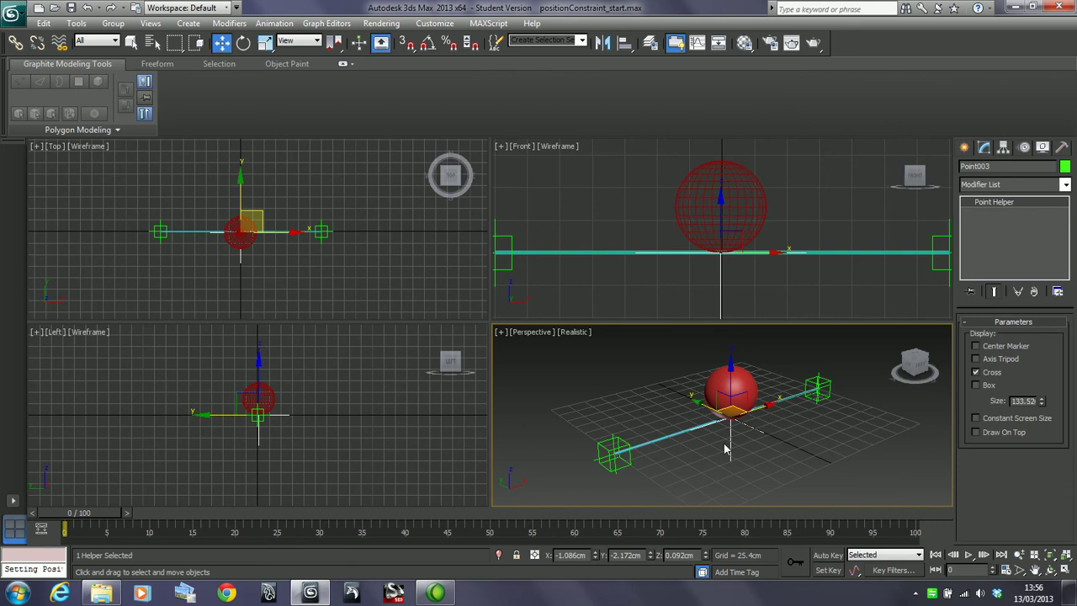
pyautogui.keyDown('alt'); pyautogui.moveTo(769, 432); pyautogui.dragTo(771, 457, button='middle'); pyautogui.keyUp('alt')
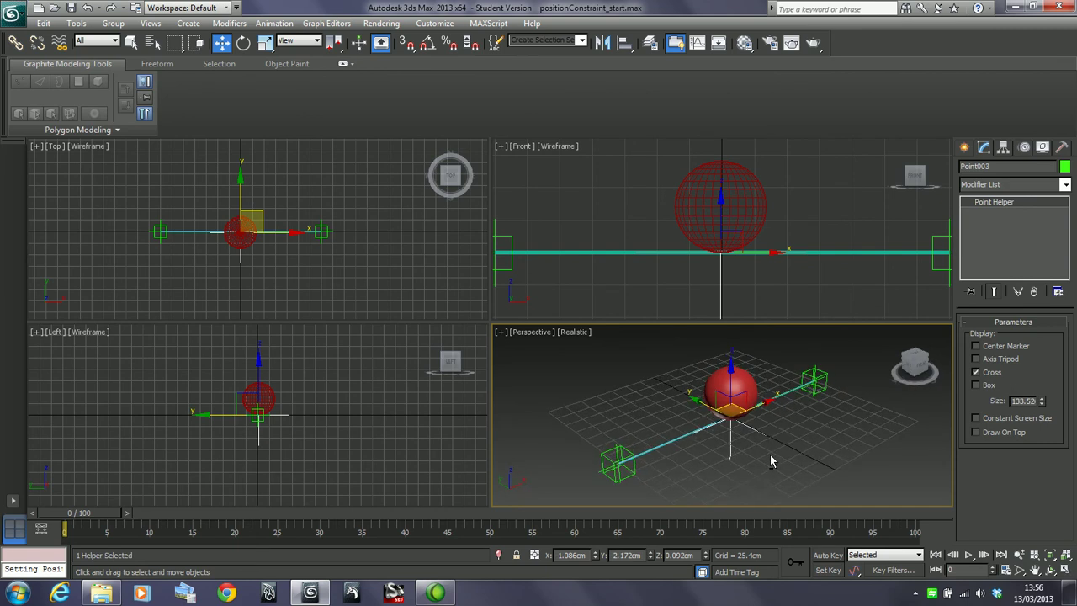
pyautogui.click(743, 378)
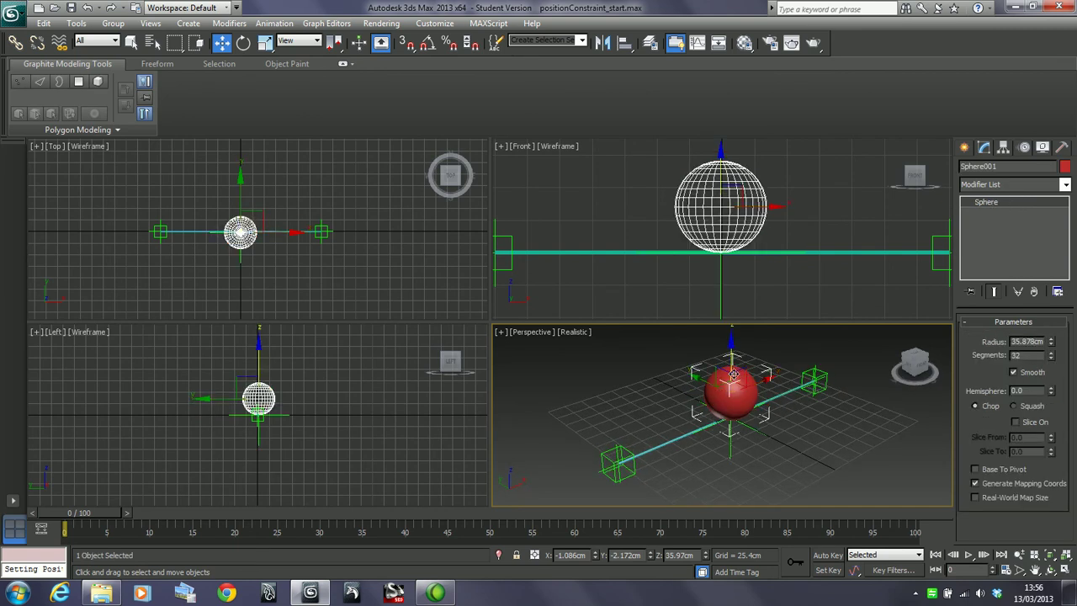
pyautogui.click(727, 438)
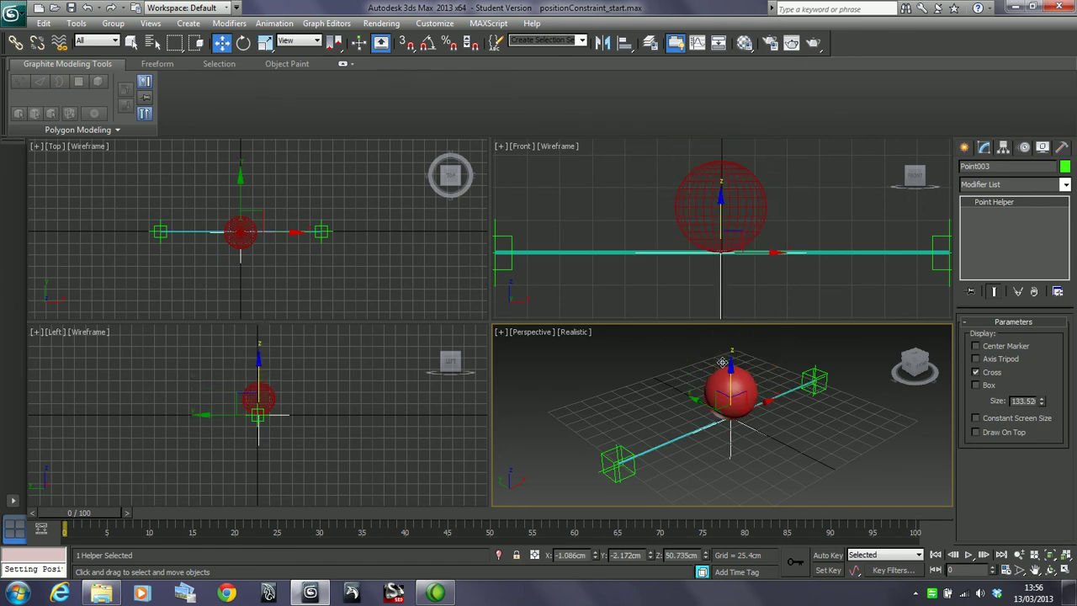
pyautogui.keyDown('alt'); pyautogui.moveTo(722, 362); pyautogui.dragTo(772, 425, button='middle'); pyautogui.keyUp('alt')
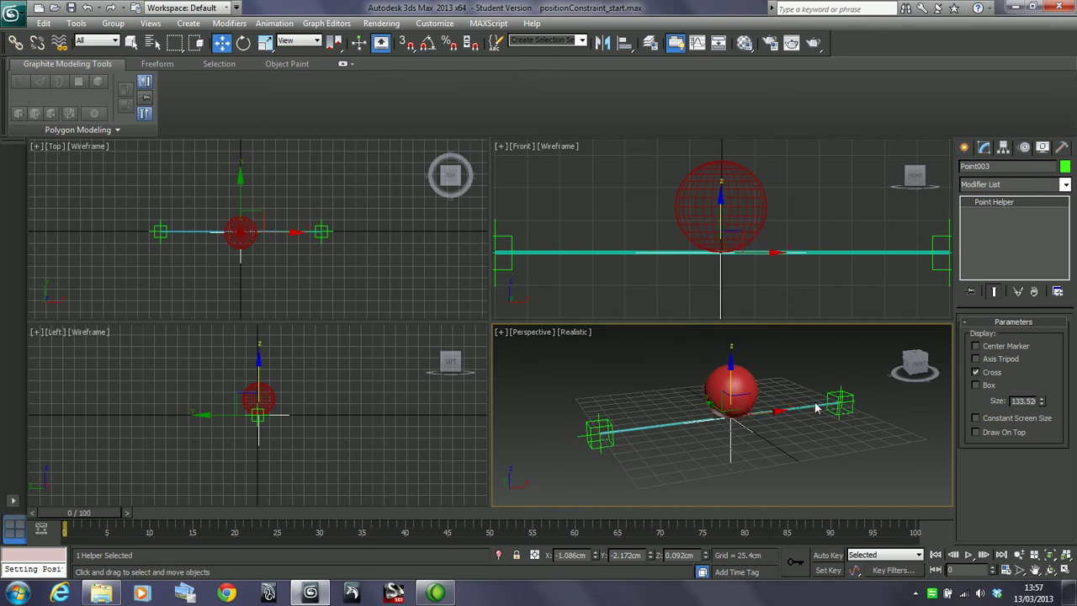
# Apply a Position Constraint to the cross-shaped point helper beneath the sphere, with the box-shaped helper Point001 as its target
pyautogui.click(741, 441)
pyautogui.click(736, 424)
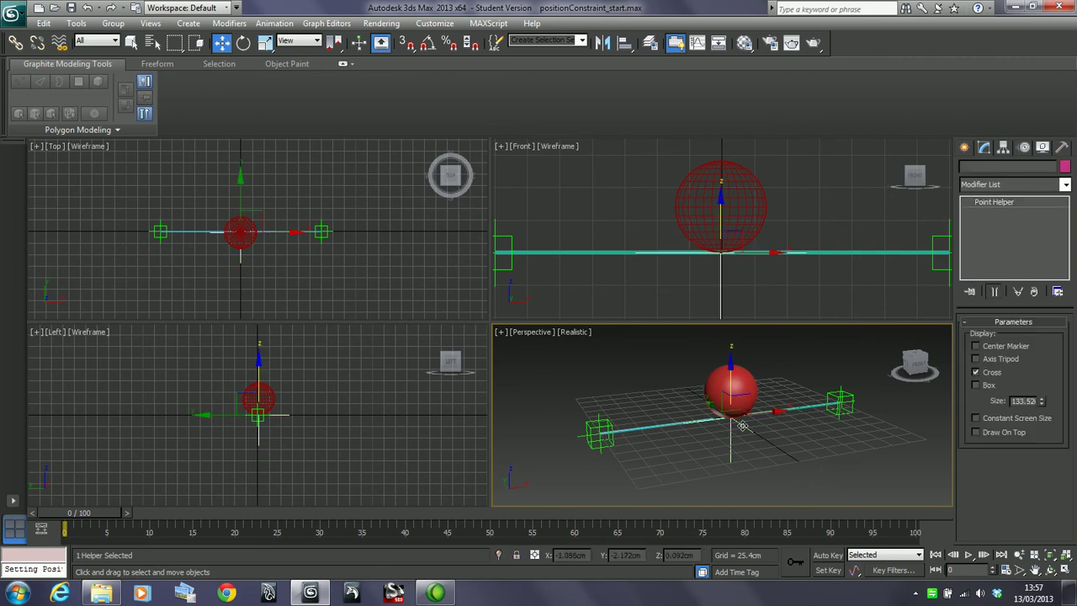
pyautogui.click(274, 23)
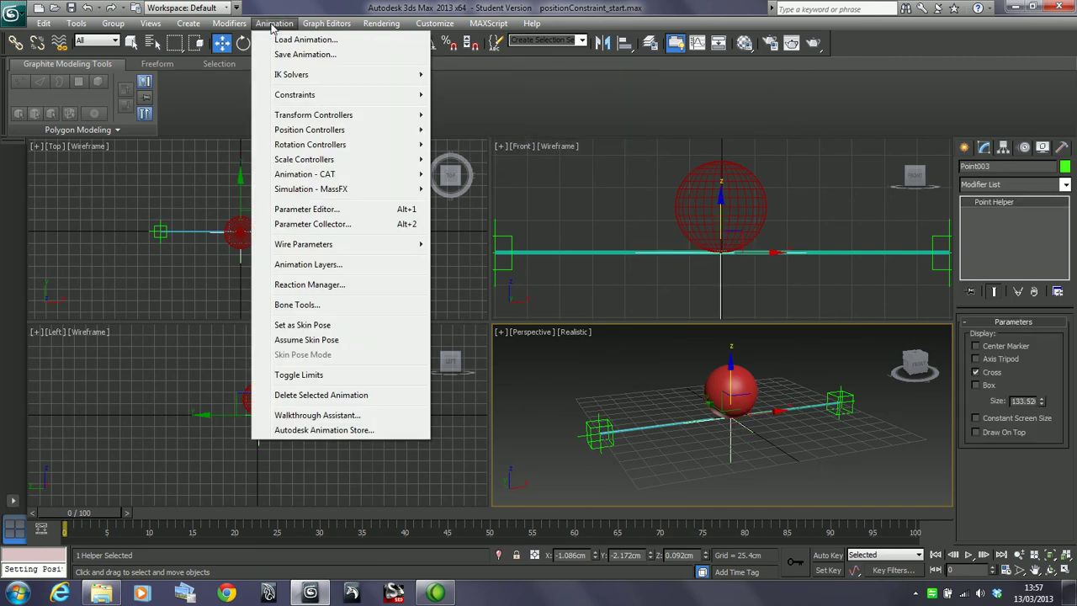
pyautogui.moveTo(317, 100)
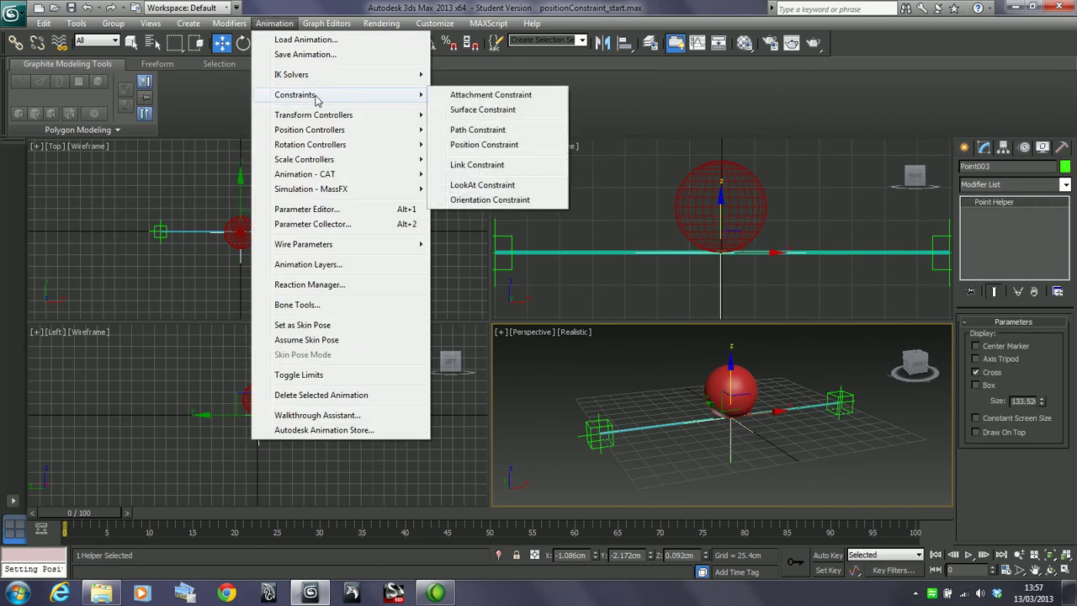
pyautogui.click(503, 145)
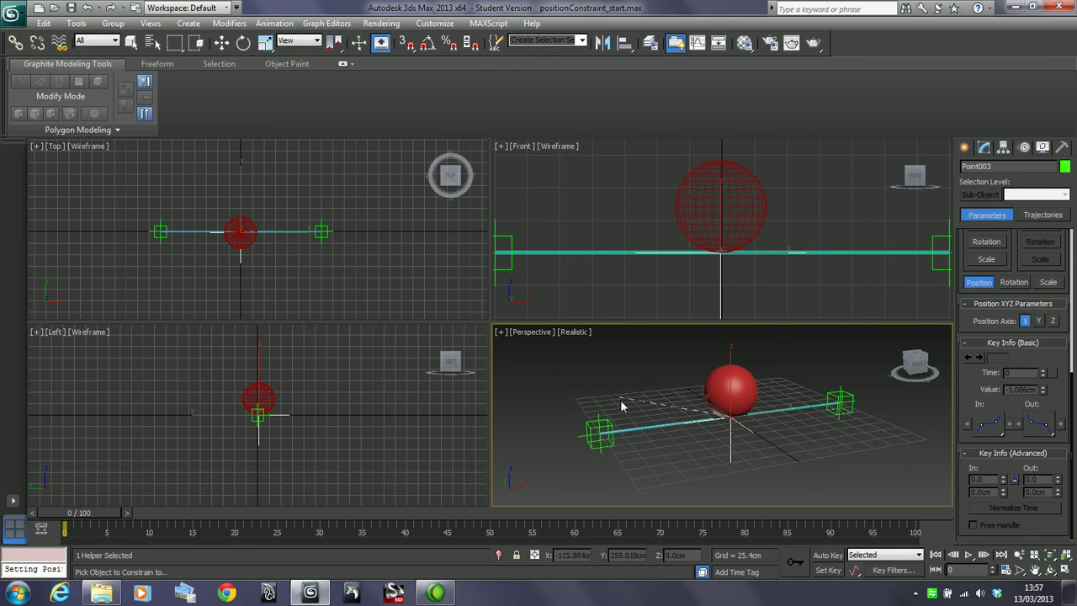
pyautogui.click(599, 430)
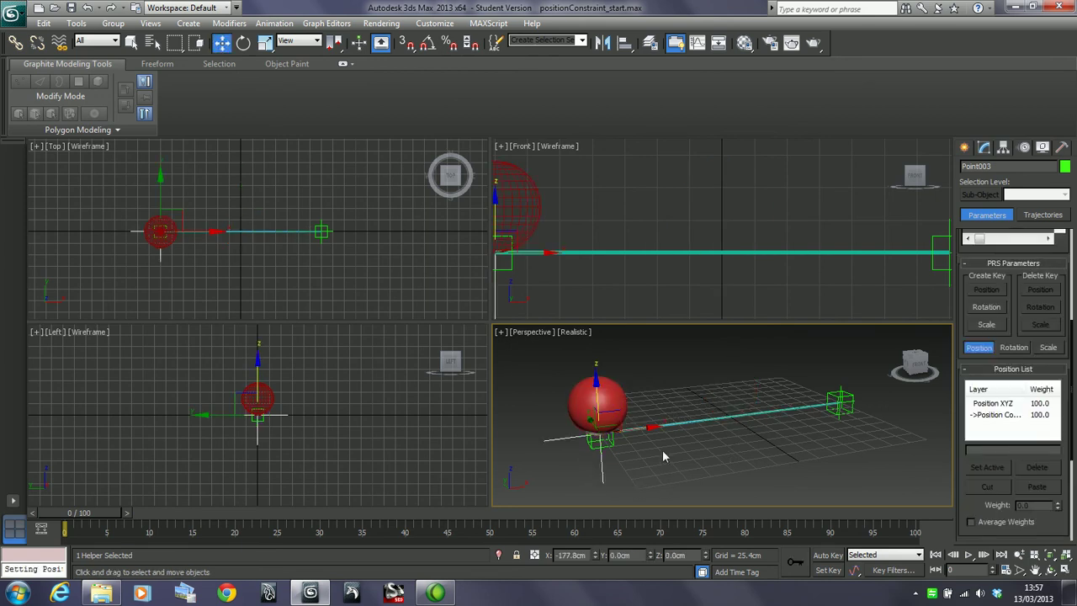
# Test the constraint by moving and rotating the target helper Point001 in the Perspective and Top views, cancelling each transform
pyautogui.click(612, 446)
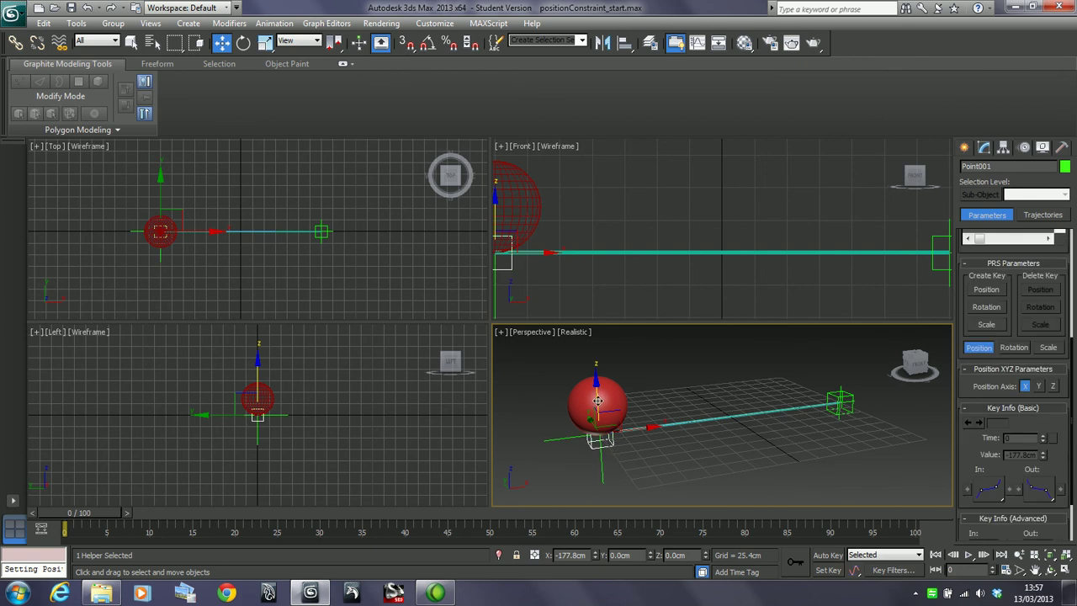
pyautogui.moveTo(611, 446); pyautogui.dragTo(612, 497)
pyautogui.rightClick(611, 497)
pyautogui.moveTo(177, 218); pyautogui.dragTo(202, 253)
pyautogui.press('e')
pyautogui.rightClick(202, 252)
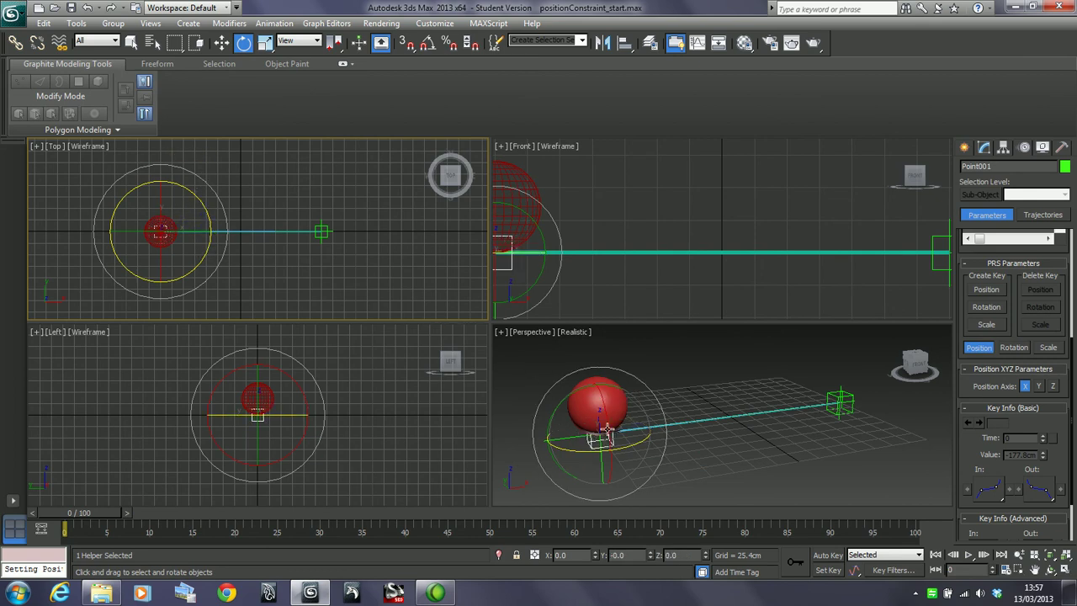
pyautogui.rightClick(616, 462)
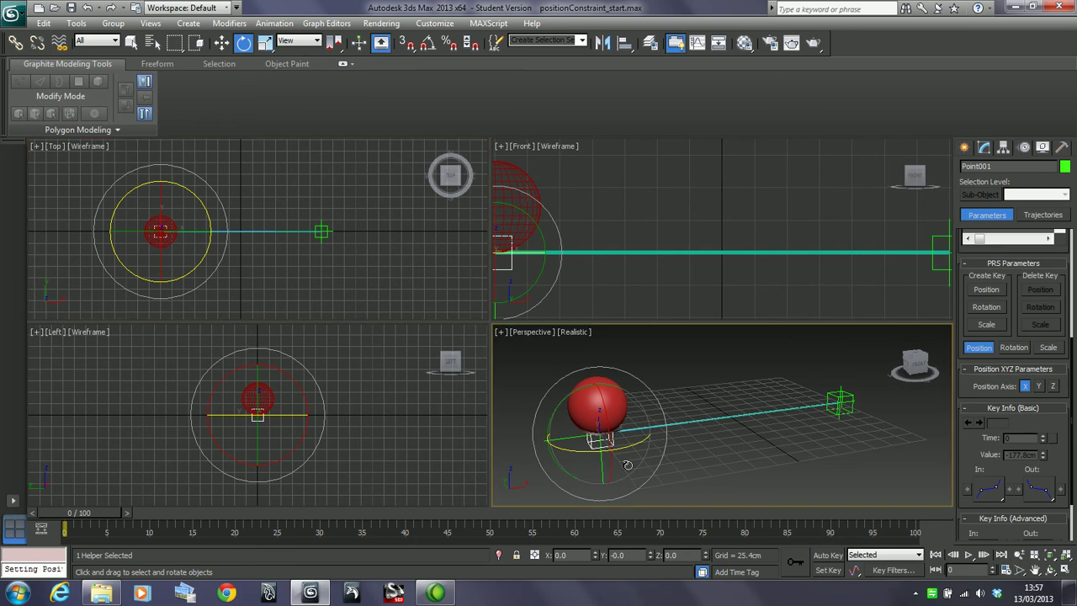
pyautogui.rightClick(617, 462)
pyautogui.click(637, 475)
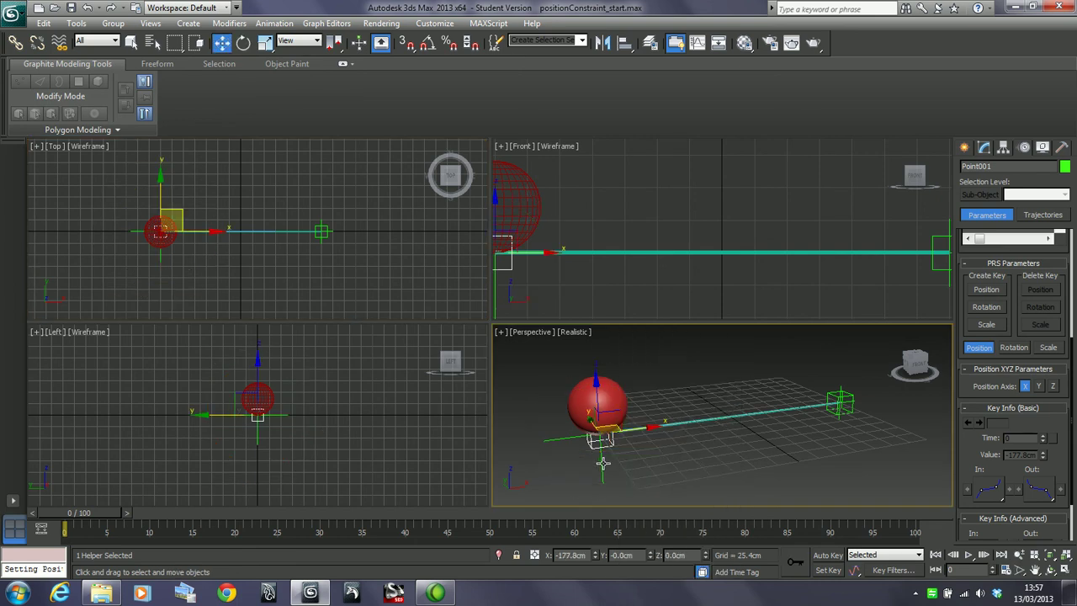
# Add the box-shaped helper Point002 at the line's other end as a second position target for the cross-shaped helper
pyautogui.click(601, 432)
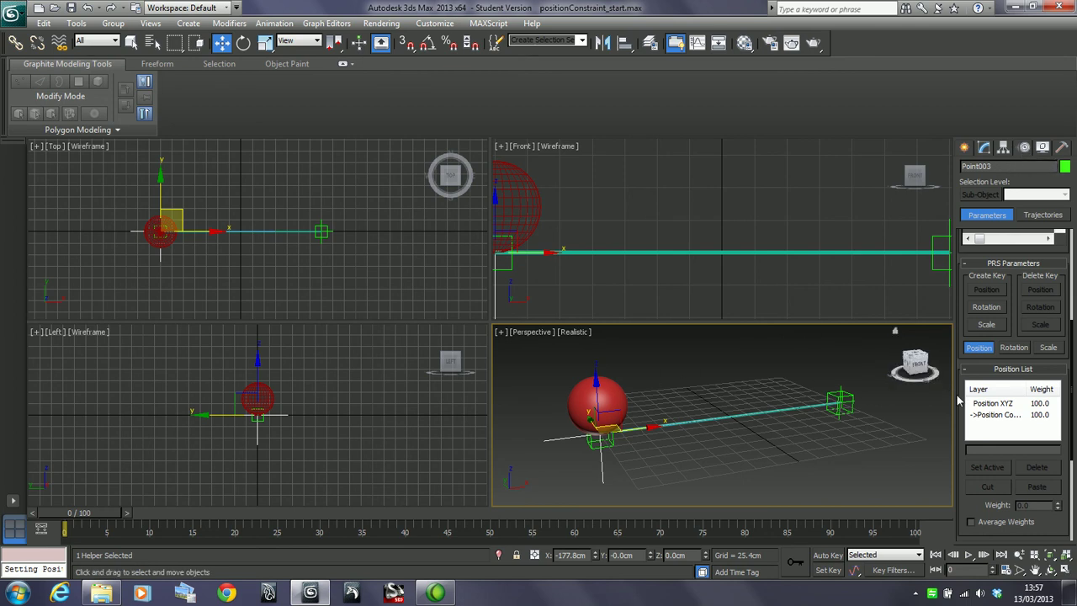
pyautogui.moveTo(964, 396); pyautogui.dragTo(964, 236)
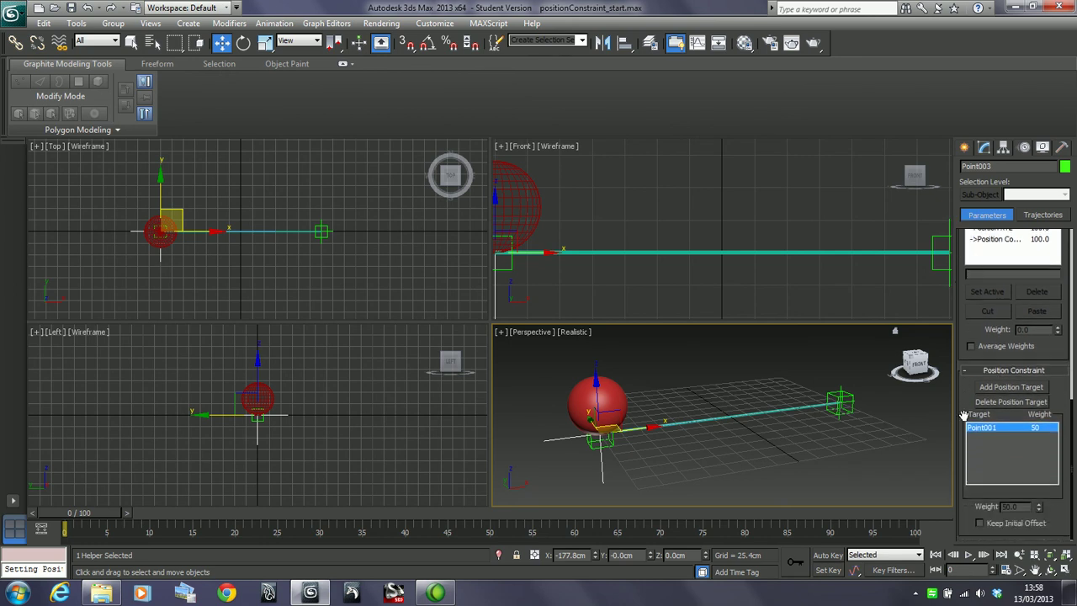
pyautogui.click(1014, 388)
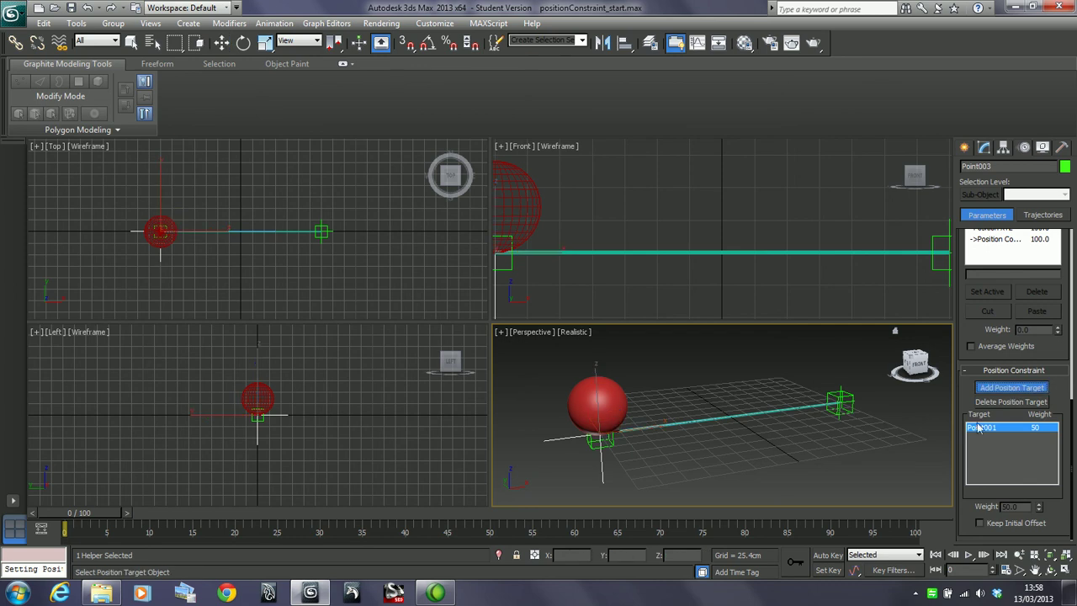
pyautogui.click(849, 409)
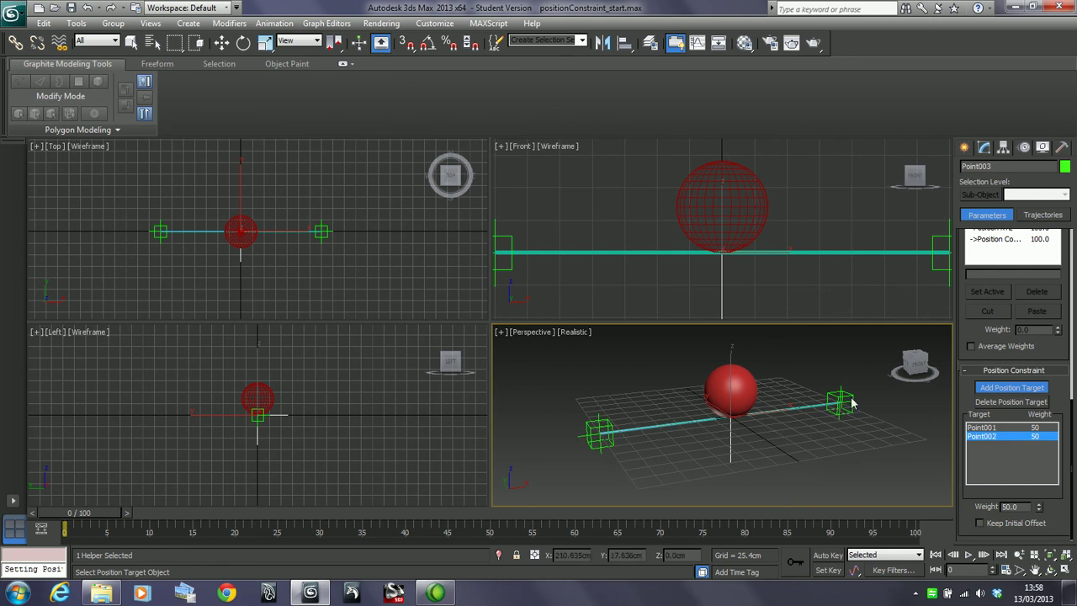
pyautogui.click(1001, 392)
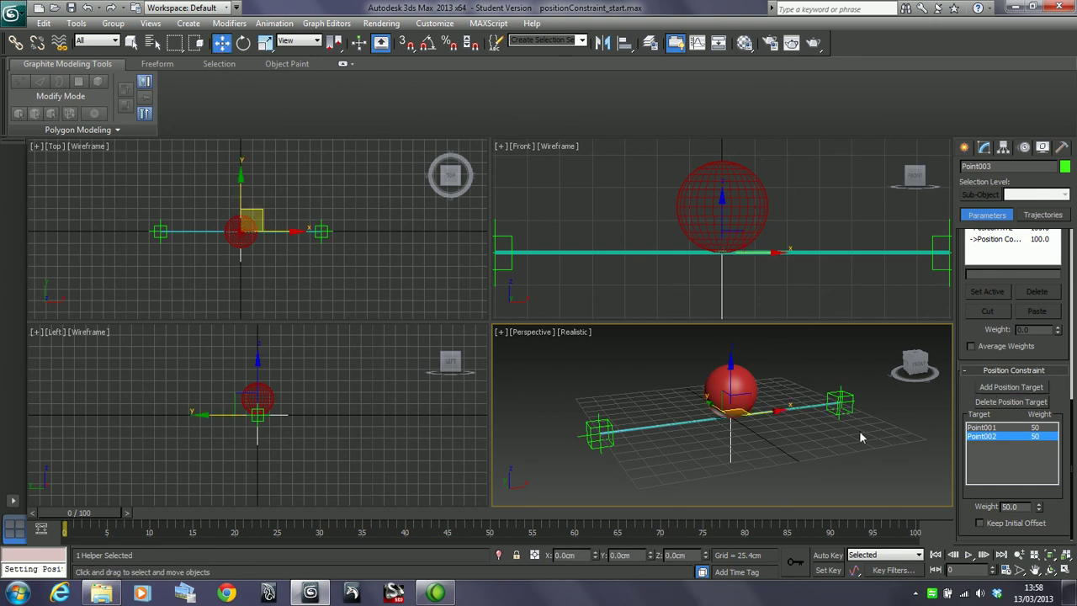
# Test the two-target constraint by moving Point002 horizontally in the Top view and vertically in the Left view, cancelling each move
pyautogui.click(837, 409)
pyautogui.rightClick(379, 275)
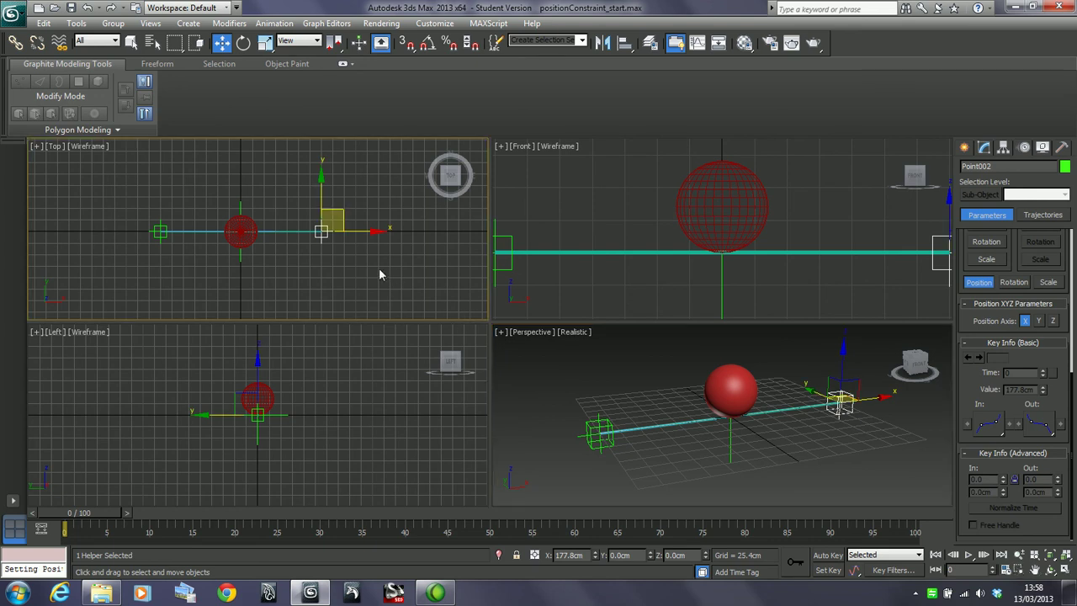
pyautogui.moveTo(342, 221)
pyautogui.mouseDown()
pyautogui.moveTo(317, 243)
pyautogui.moveTo(243, 244)
pyautogui.moveTo(242, 195)
pyautogui.moveTo(314, 207)
pyautogui.moveTo(258, 250)
pyautogui.moveTo(206, 237)
pyautogui.moveTo(231, 216)
pyautogui.moveTo(308, 213)
pyautogui.moveTo(264, 243)
pyautogui.moveTo(221, 239)
pyautogui.moveTo(286, 188)
pyautogui.moveTo(354, 241)
pyautogui.moveTo(228, 303)
pyautogui.moveTo(264, 291)
pyautogui.moveTo(209, 153)
pyautogui.moveTo(121, 254)
pyautogui.moveTo(112, 227)
pyautogui.moveTo(294, 202)
pyautogui.moveTo(347, 269)
pyautogui.moveTo(229, 252)
pyautogui.moveTo(277, 212)
pyautogui.moveTo(308, 243)
pyautogui.moveTo(332, 221)
pyautogui.mouseUp()
pyautogui.moveTo(311, 415); pyautogui.dragTo(305, 432, button='middle')
pyautogui.moveTo(255, 403); pyautogui.dragTo(259, 324)
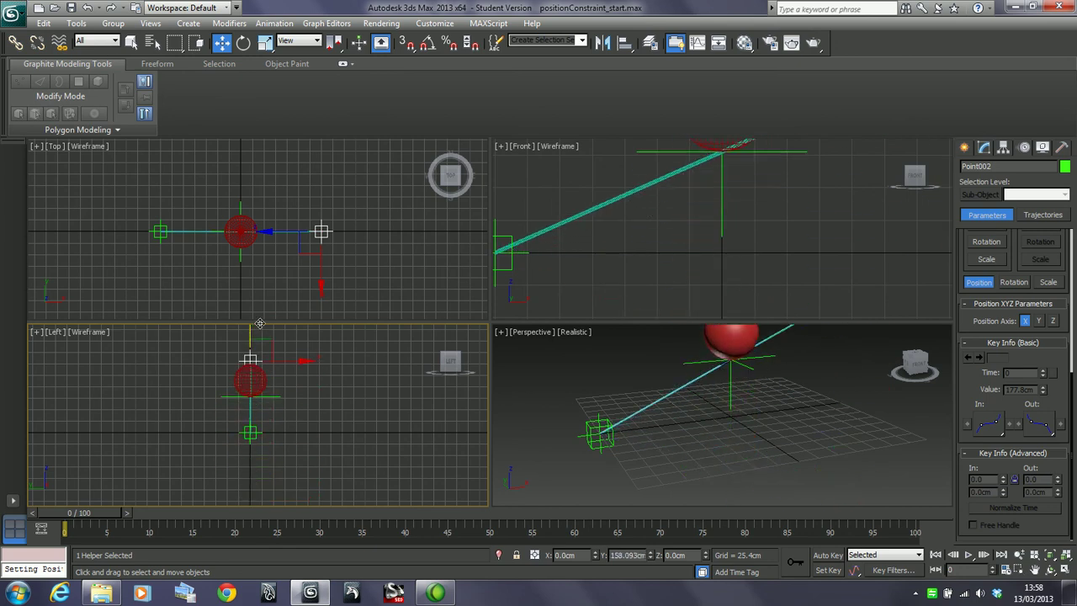
pyautogui.rightClick(259, 325)
pyautogui.moveTo(314, 392); pyautogui.dragTo(307, 403, button='middle')
pyautogui.moveTo(270, 280); pyautogui.dragTo(285, 280, button='middle')
pyautogui.scroll(2, 275, 277)
pyautogui.moveTo(235, 409); pyautogui.dragTo(271, 420, button='middle')
pyautogui.scroll(2, 236, 399)
pyautogui.moveTo(731, 446); pyautogui.dragTo(760, 456, button='middle')
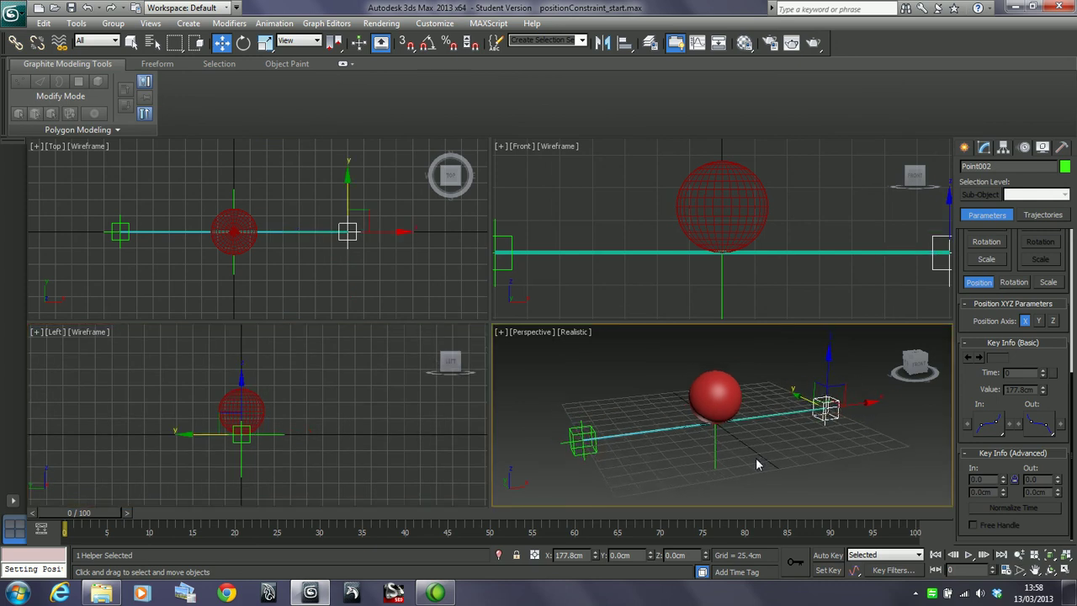